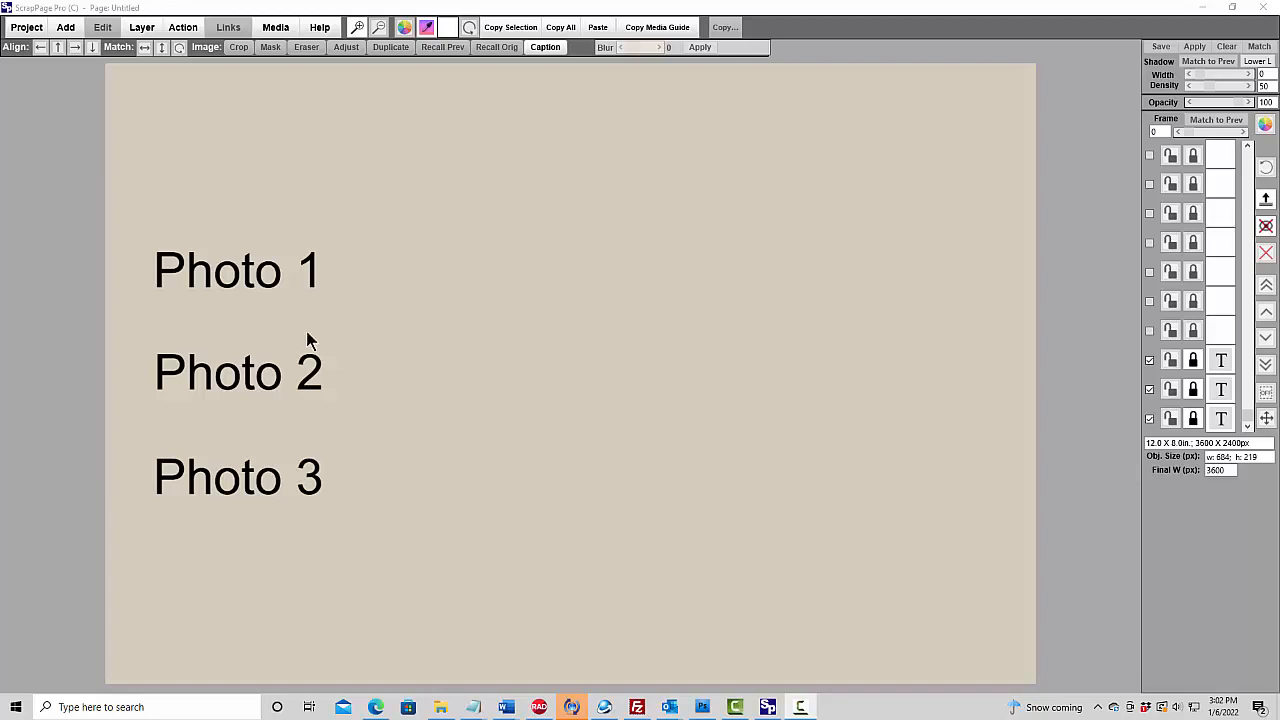
{"action": "left_click", "coordinate": [216, 272]}
{"action": "left_click", "coordinate": [216, 385]}
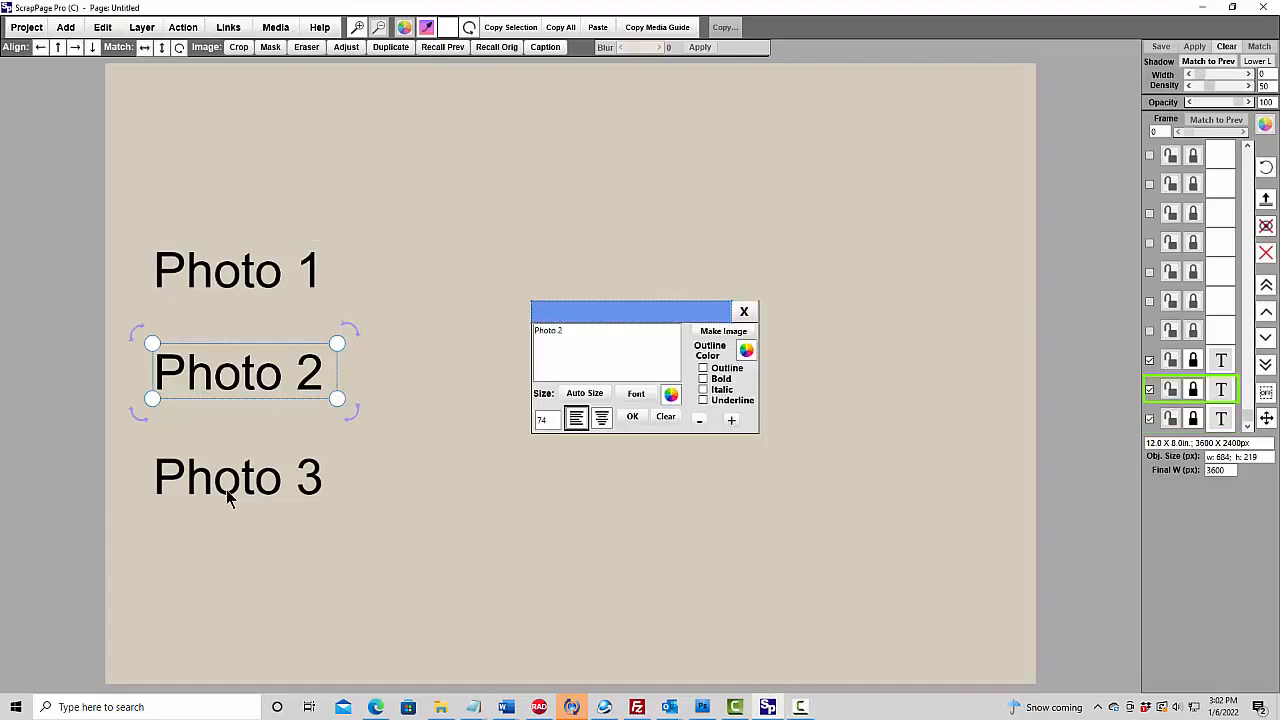
{"action": "left_click", "coordinate": [228, 490]}
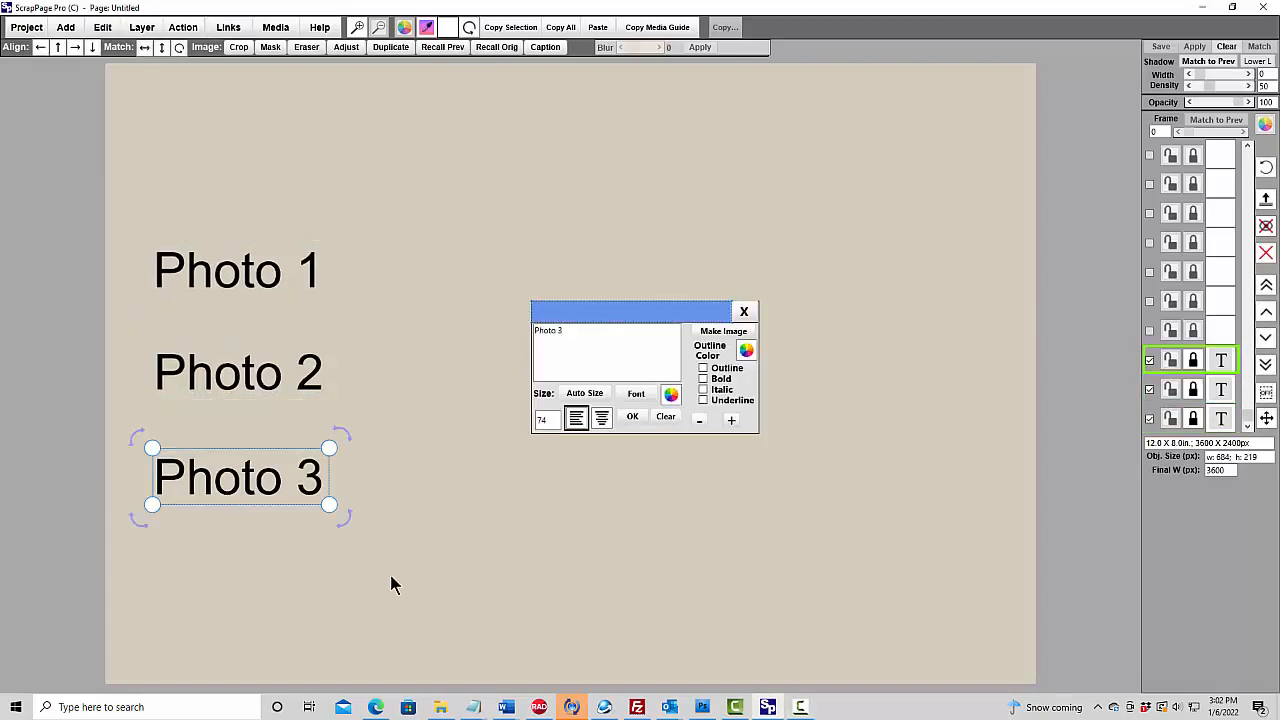
{"action": "left_click", "coordinate": [415, 352]}
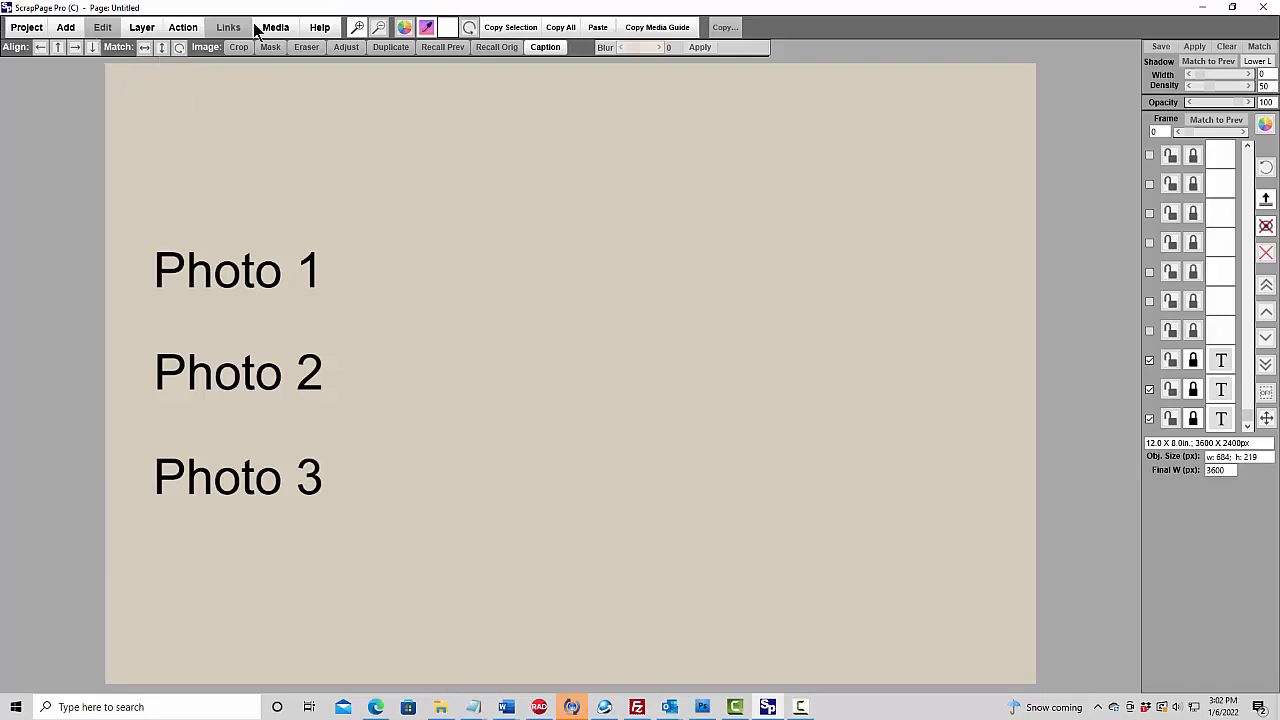
Add a Photo Holder, place it beside the three photo labels and enlarge it to about 2344 × 1745 px.
{"action": "left_click", "coordinate": [66, 28]}
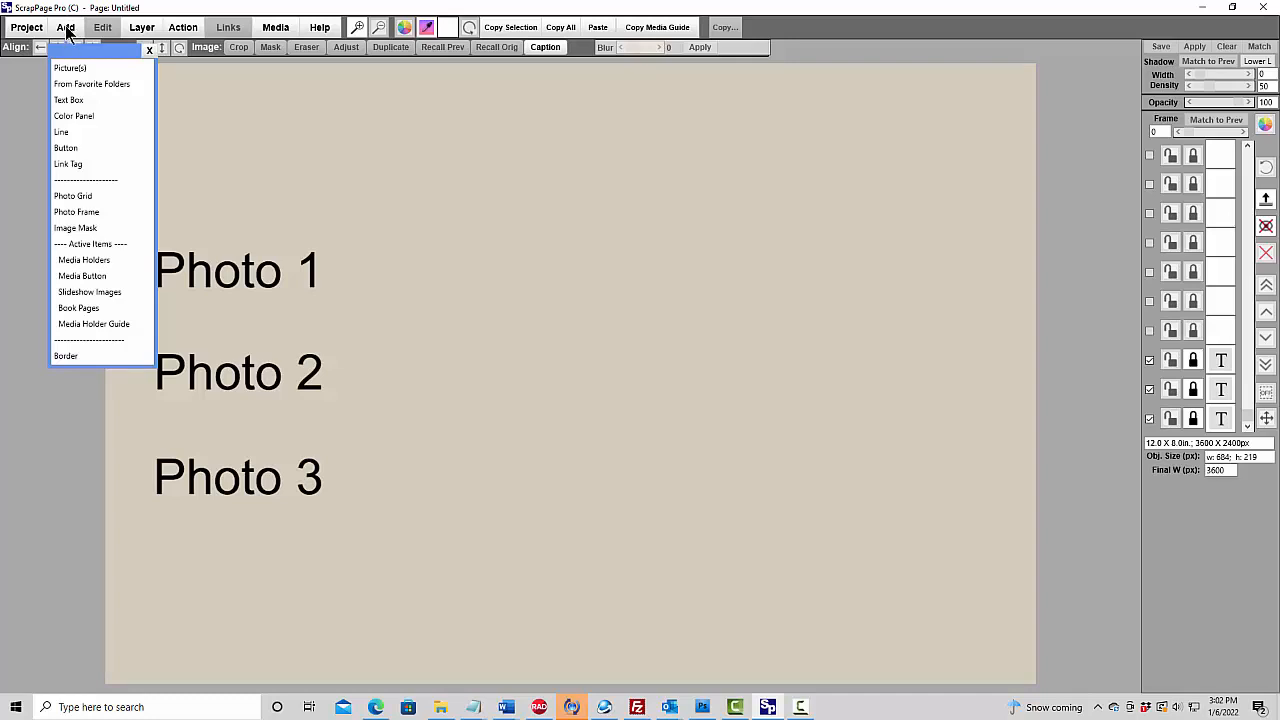
{"action": "left_click", "coordinate": [85, 262]}
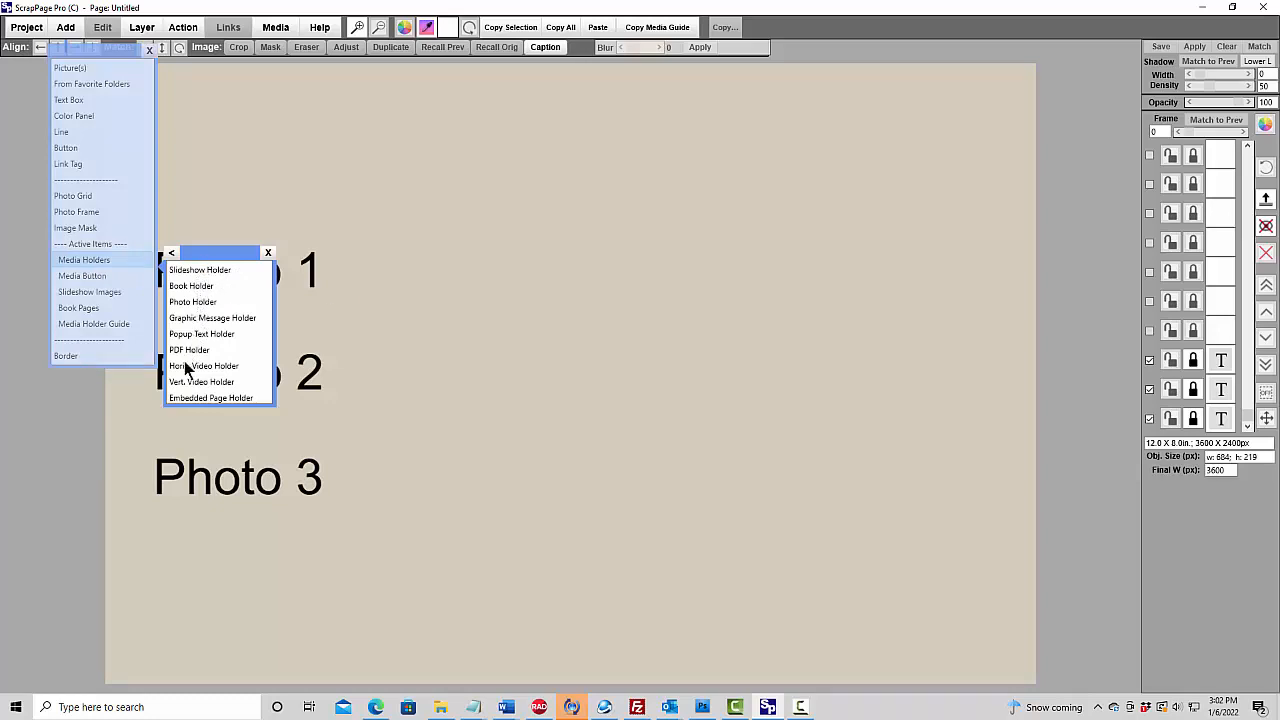
{"action": "left_click", "coordinate": [185, 302]}
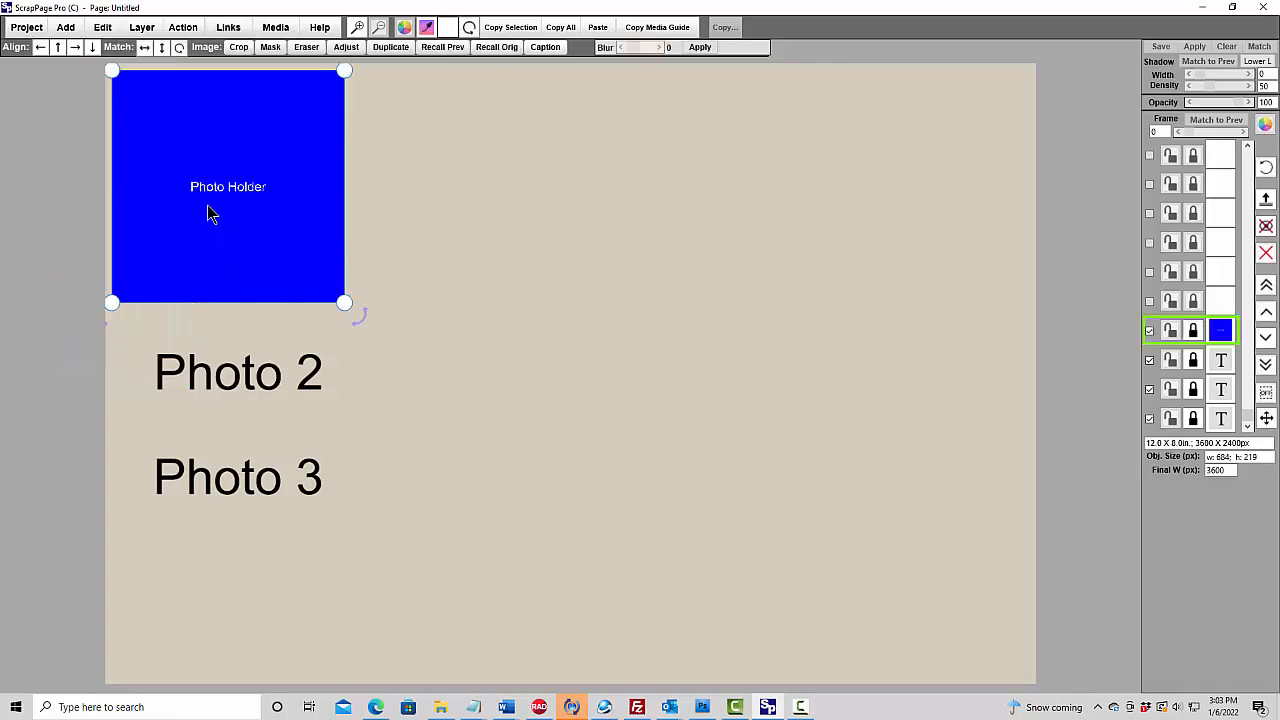
{"action": "left_click_drag", "start_coordinate": [218, 168], "coordinate": [484, 261]}
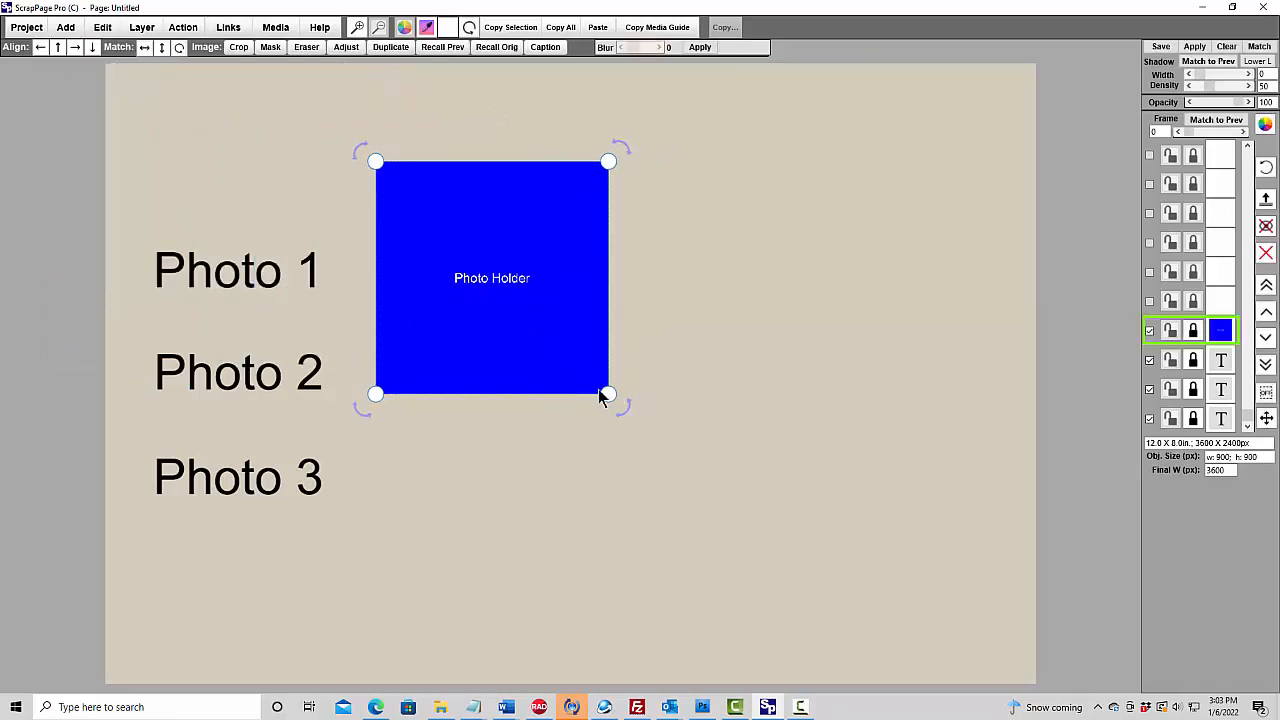
{"action": "left_click_drag", "start_coordinate": [607, 396], "coordinate": [982, 612]}
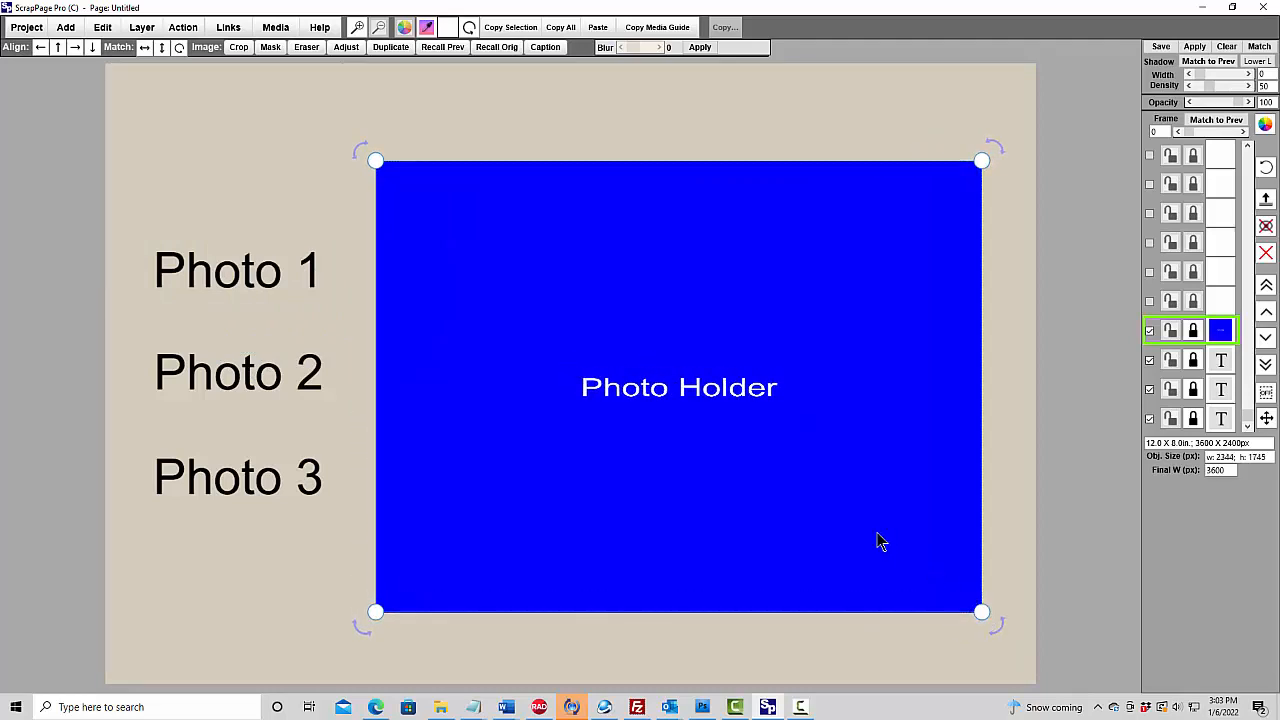
{"action": "left_click_drag", "start_coordinate": [880, 541], "coordinate": [877, 529]}
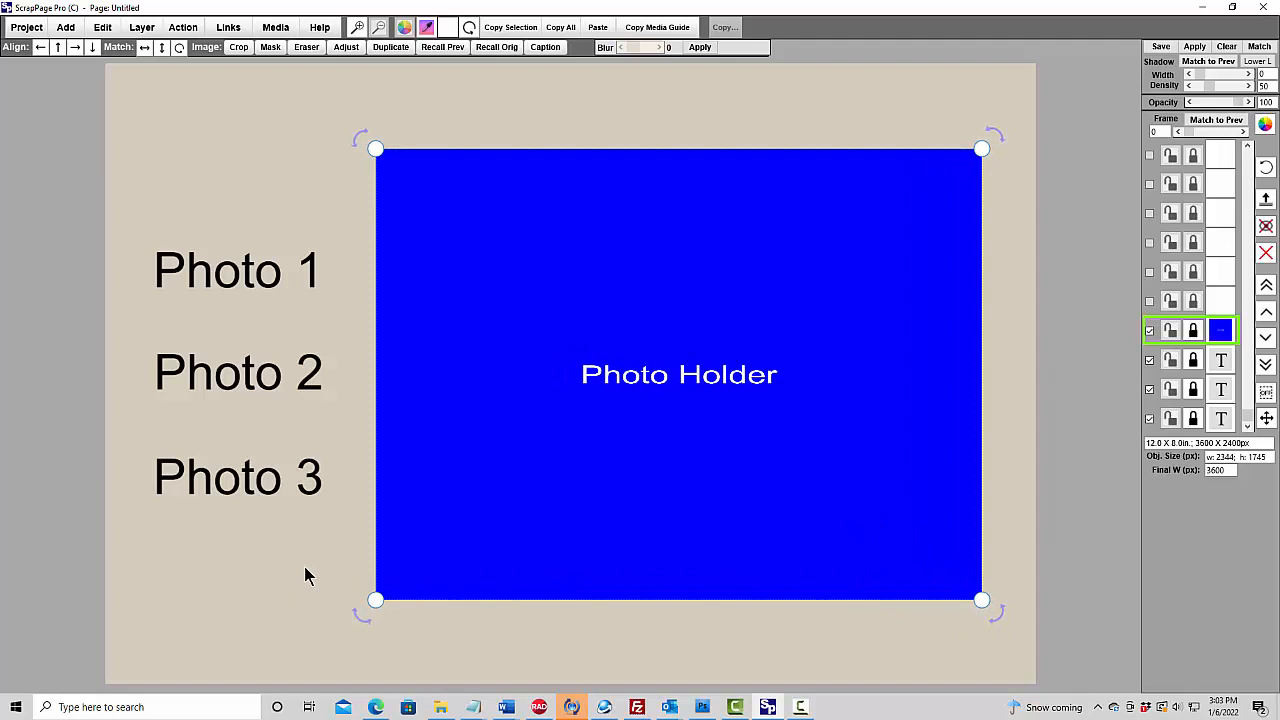
{"action": "left_click_drag", "start_coordinate": [658, 470], "coordinate": [657, 467]}
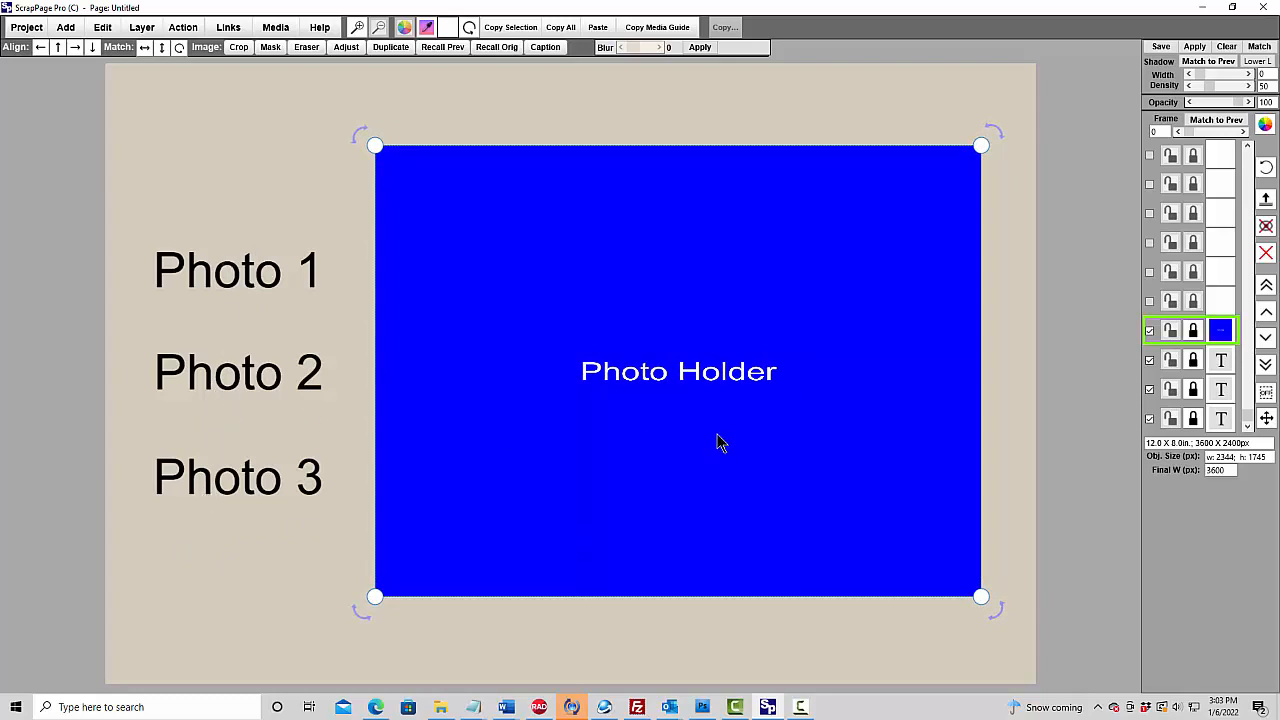
Create a Popup Photo link on the Photo 1 label and load the Rooftop6-5X7 couple photo from the Wedding folder.
{"action": "double_click", "coordinate": [220, 280]}
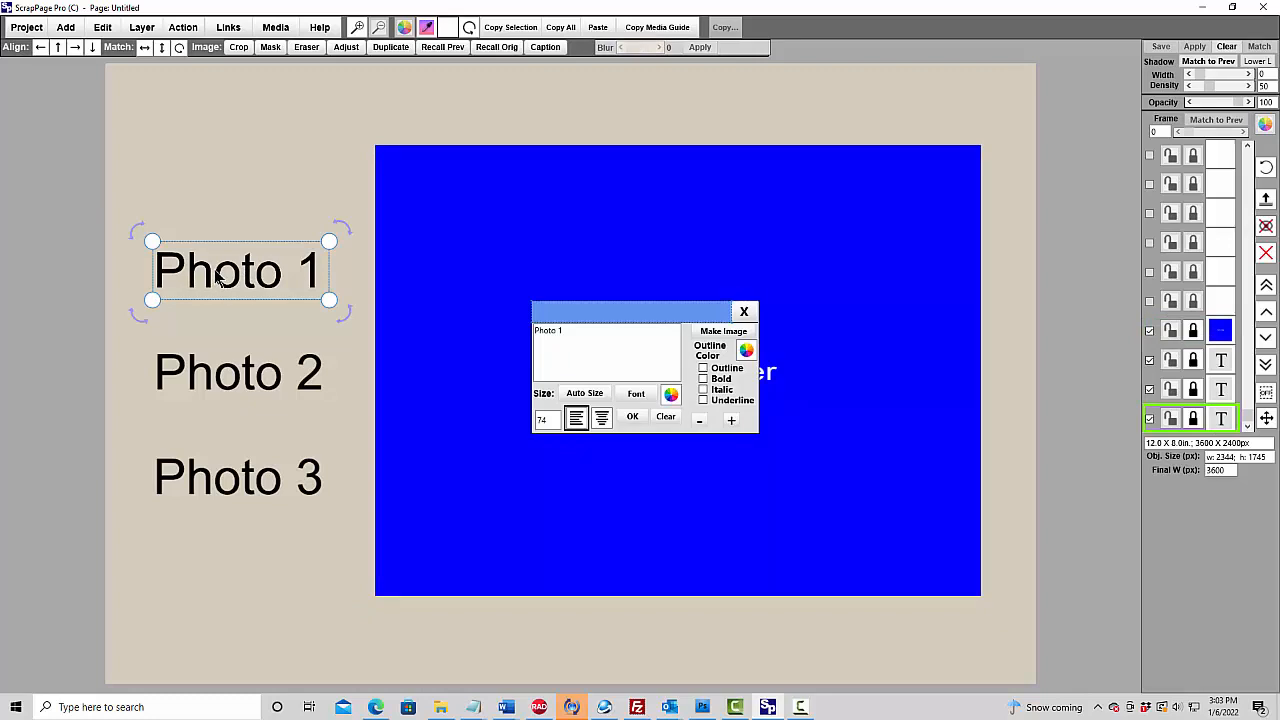
{"action": "left_click", "coordinate": [228, 27]}
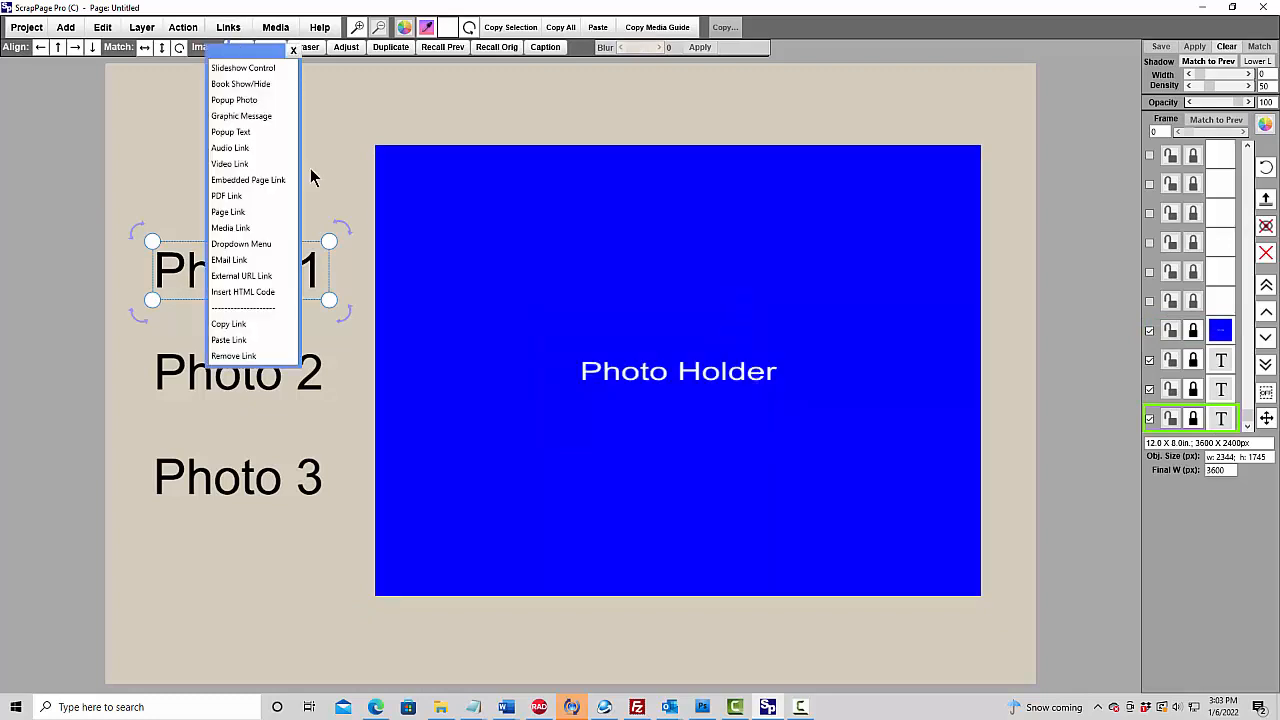
{"action": "left_click", "coordinate": [236, 102]}
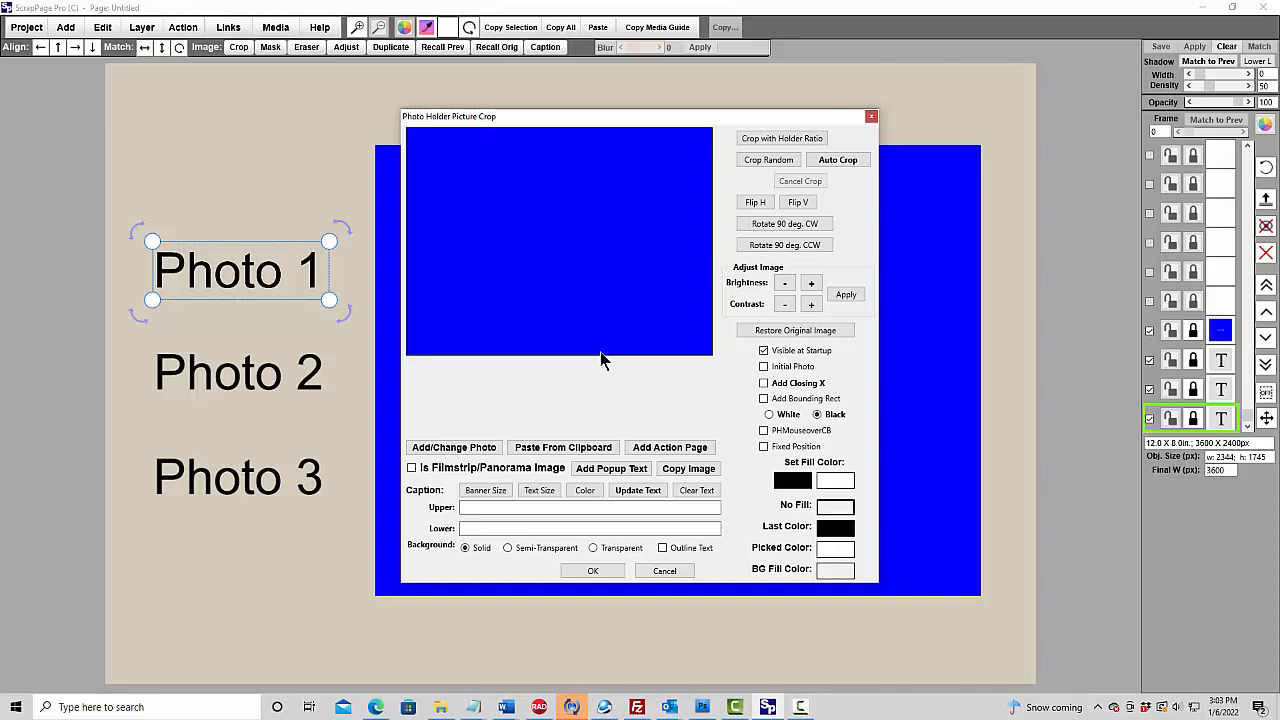
{"action": "left_click", "coordinate": [449, 452]}
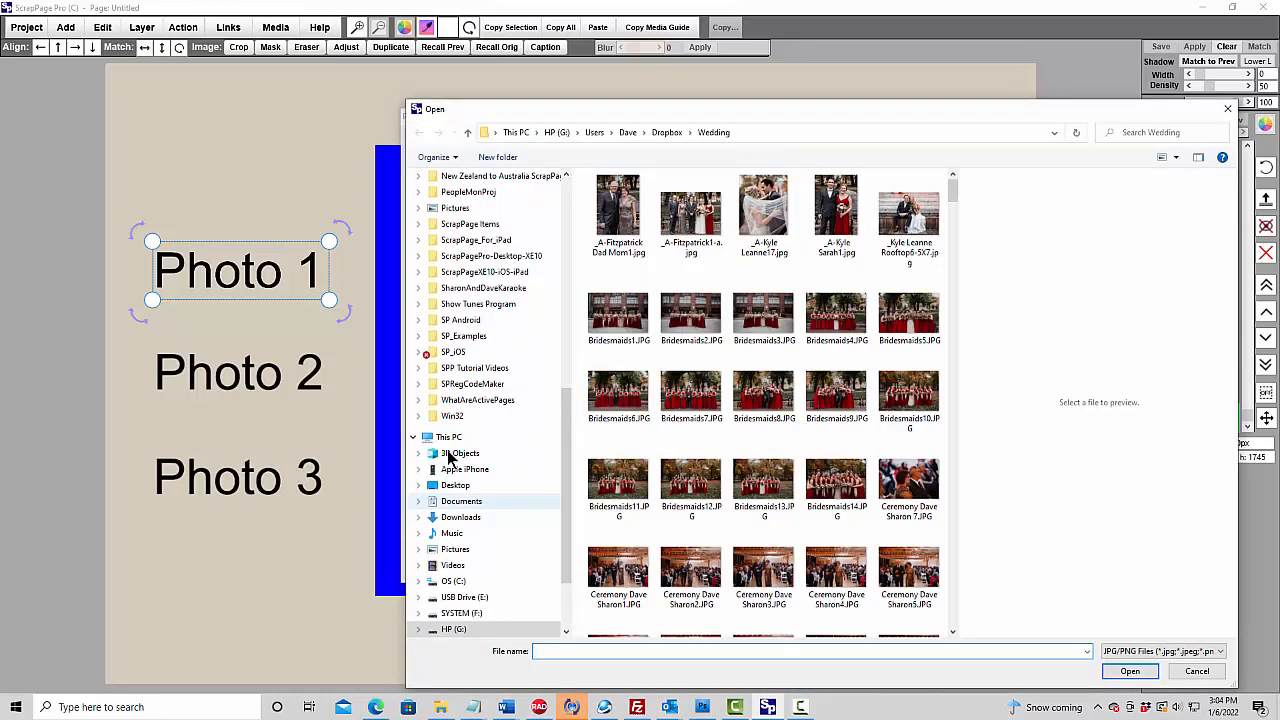
{"action": "left_click", "coordinate": [910, 230]}
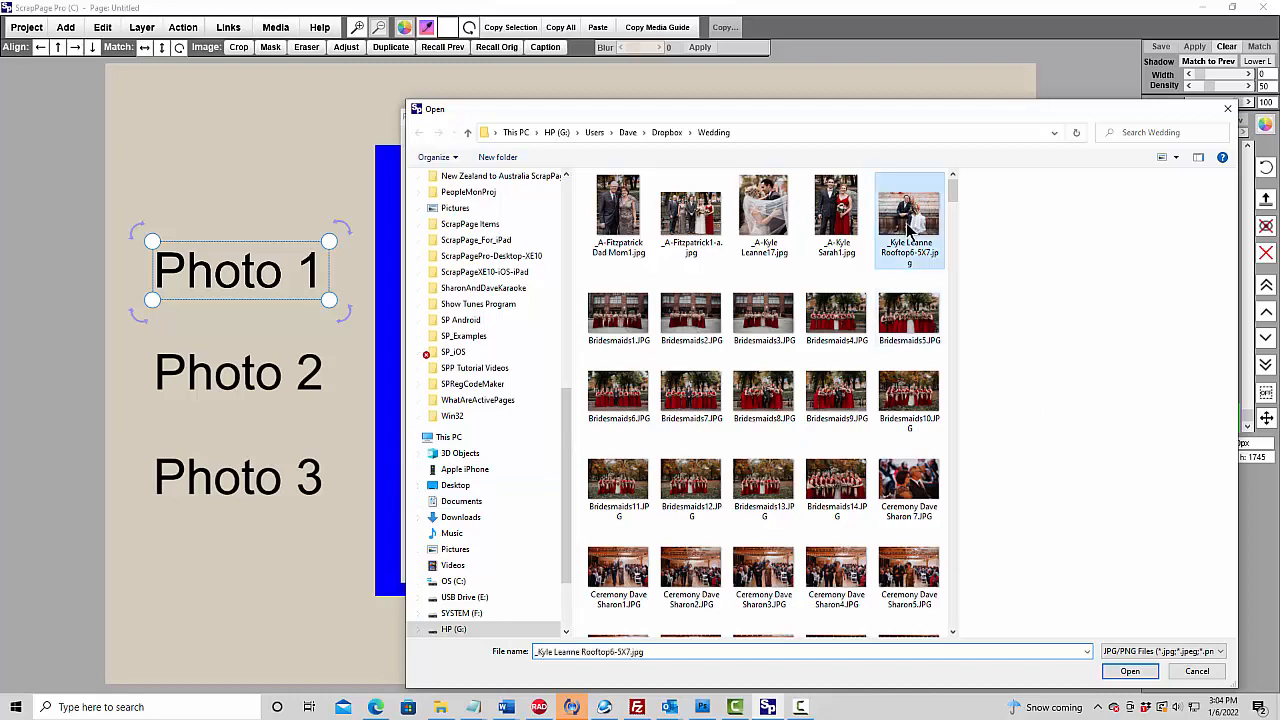
{"action": "left_click", "coordinate": [1129, 671]}
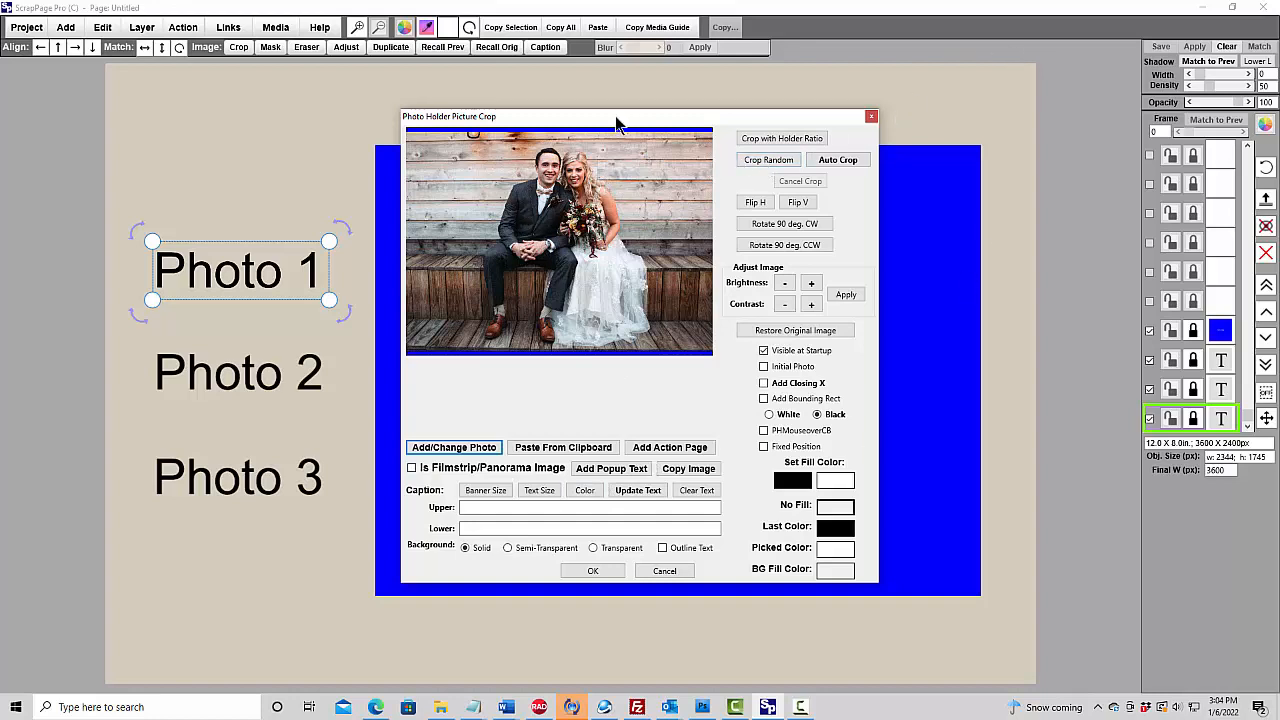
Auto-crop the couple photo to the holder, mark it as the Initial Photo and accept the link settings.
{"action": "left_click", "coordinate": [837, 161]}
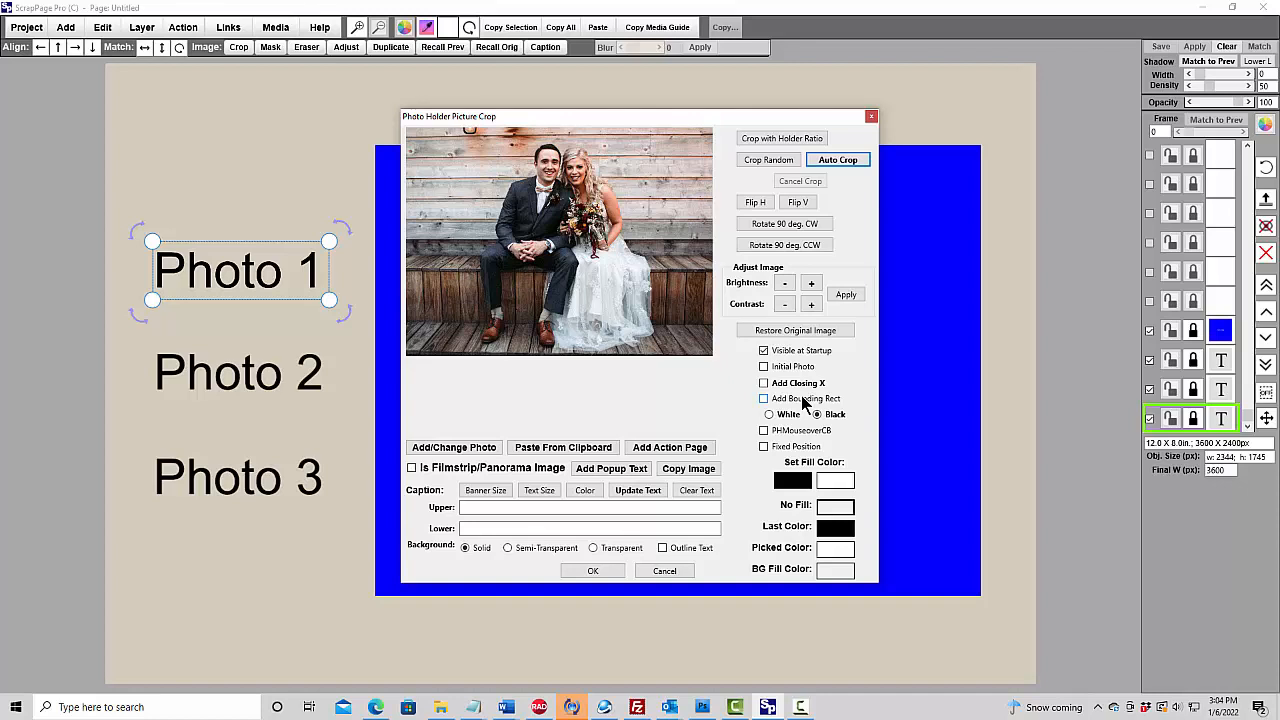
{"action": "left_click", "coordinate": [764, 367]}
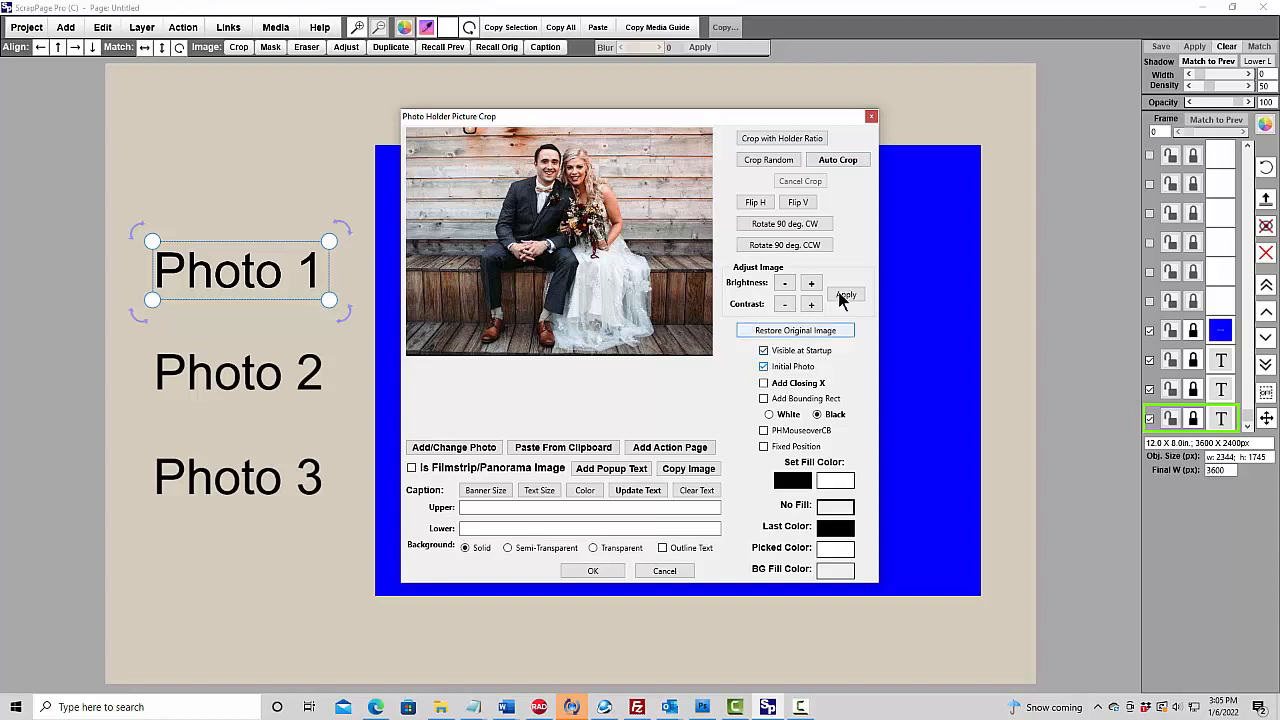
{"action": "left_click", "coordinate": [593, 571]}
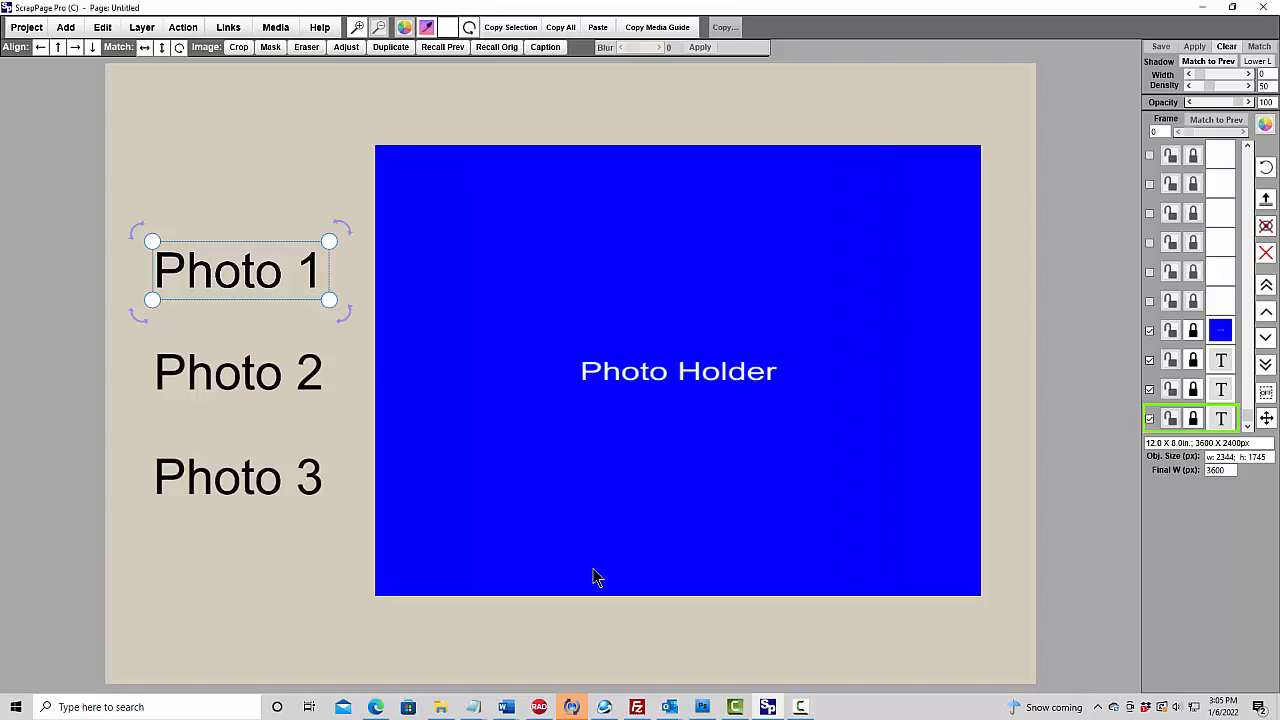
Give the Photo 2 label a Popup Photo link to Bridesmaids12.JPG, auto-cropped to fit the holder.
{"action": "double_click", "coordinate": [214, 391]}
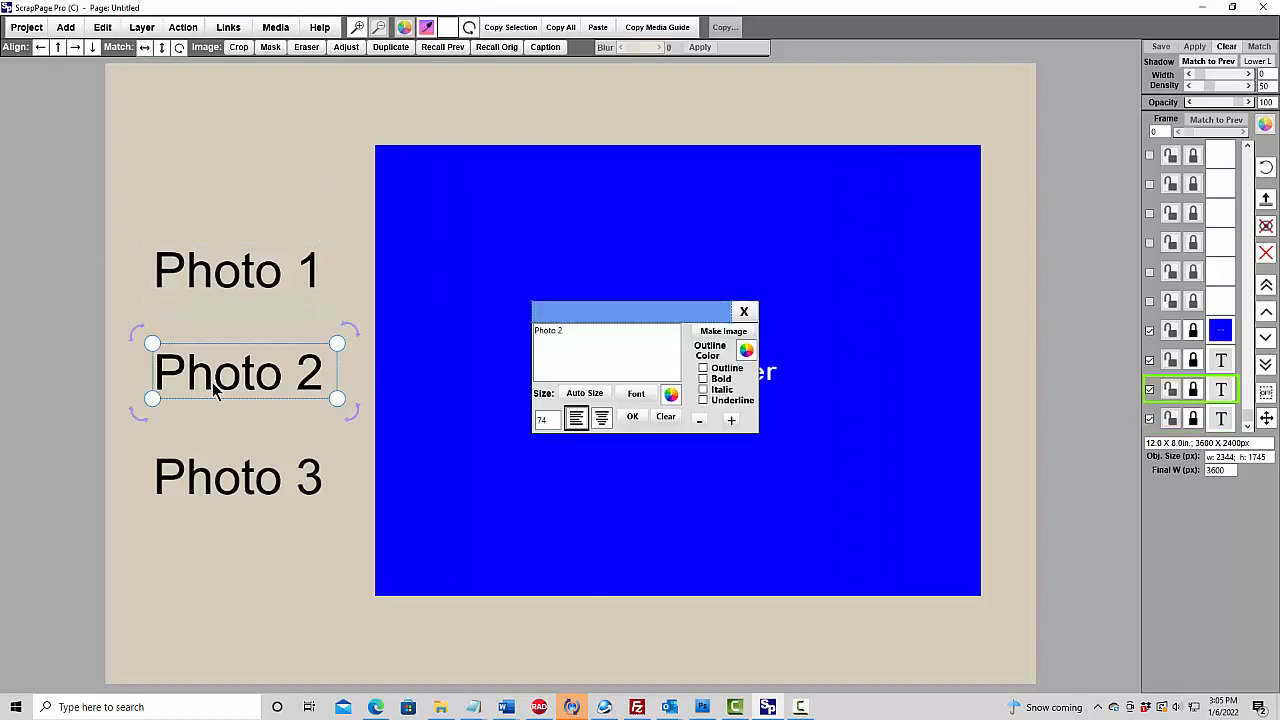
{"action": "left_click", "coordinate": [229, 28]}
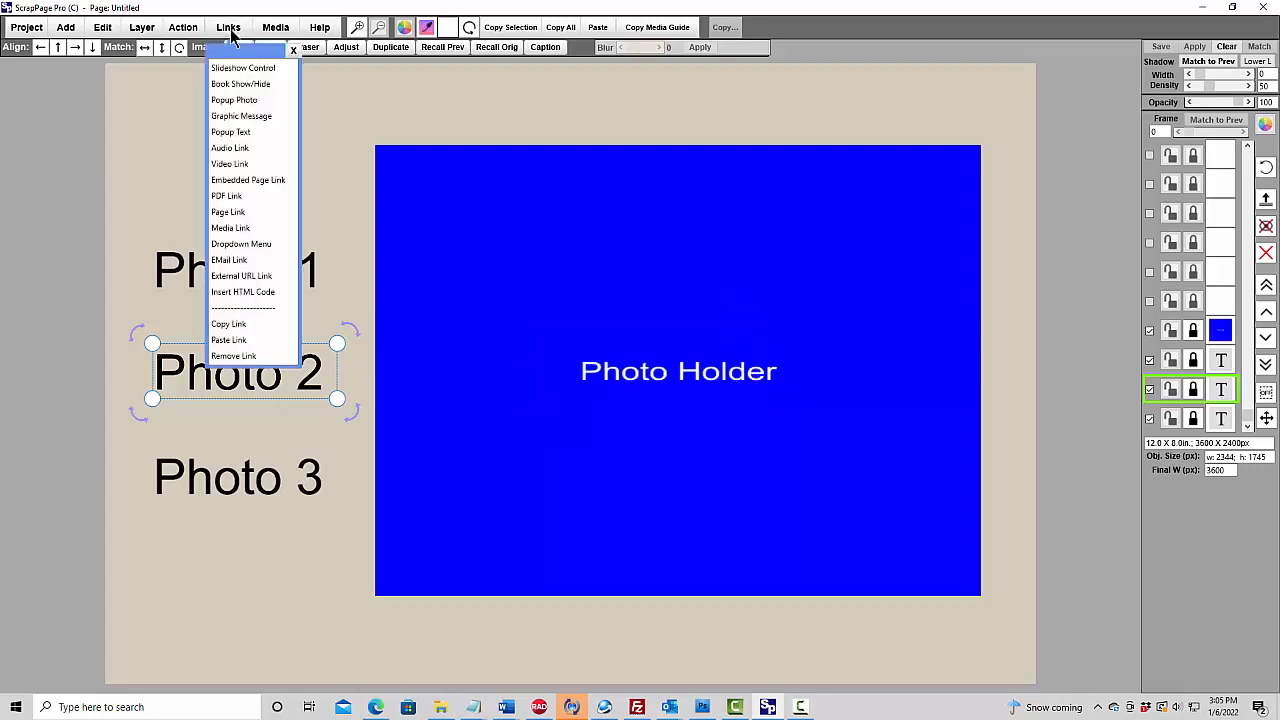
{"action": "left_click", "coordinate": [226, 101]}
{"action": "left_click", "coordinate": [445, 448]}
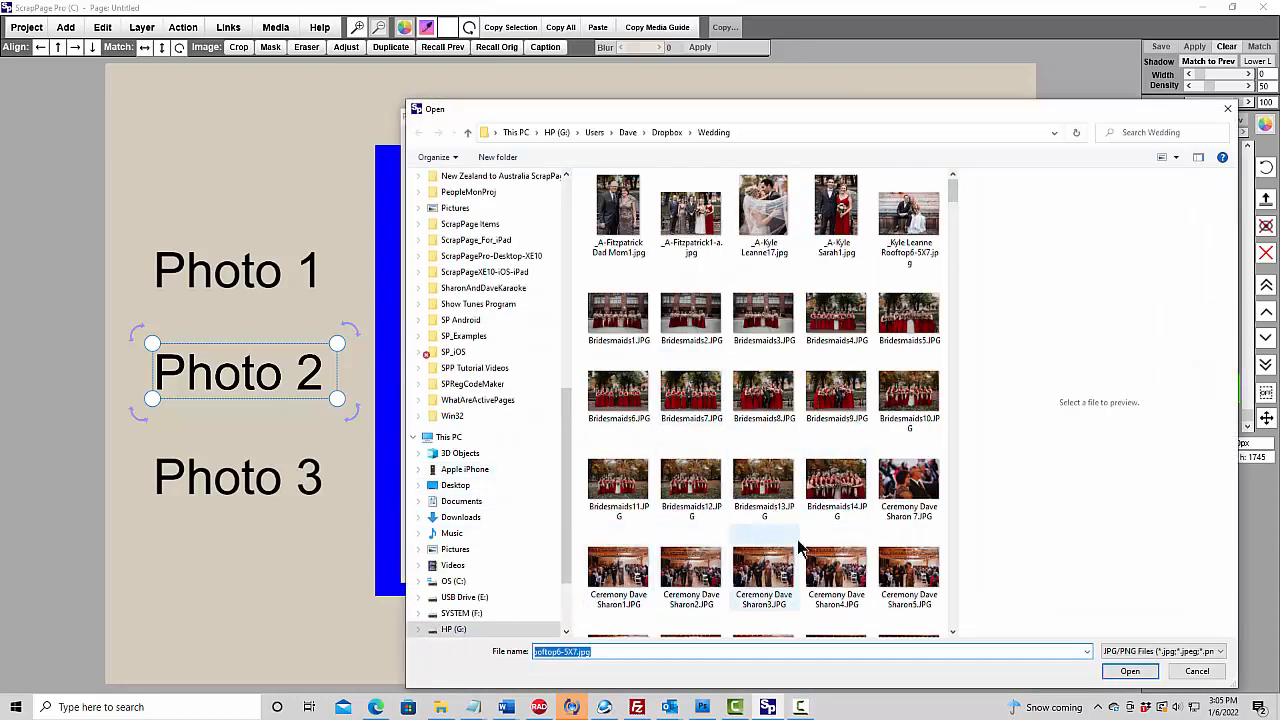
{"action": "left_click", "coordinate": [705, 487]}
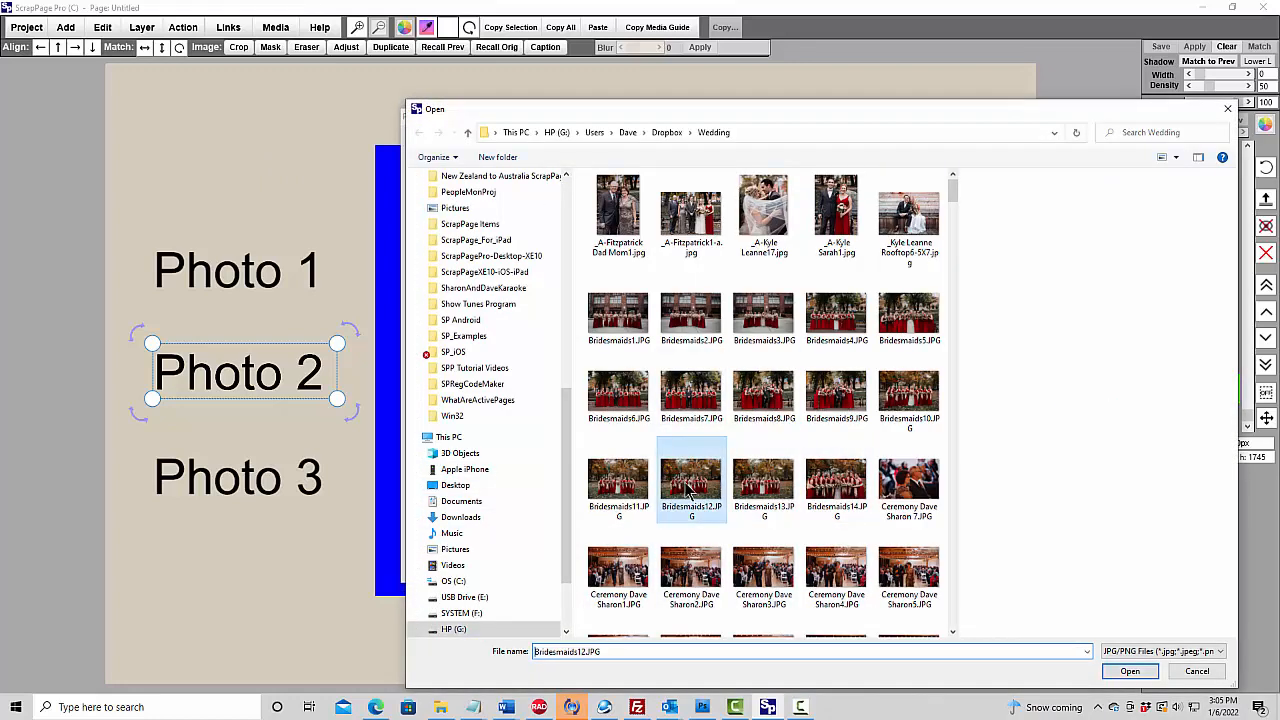
{"action": "left_click", "coordinate": [1130, 673]}
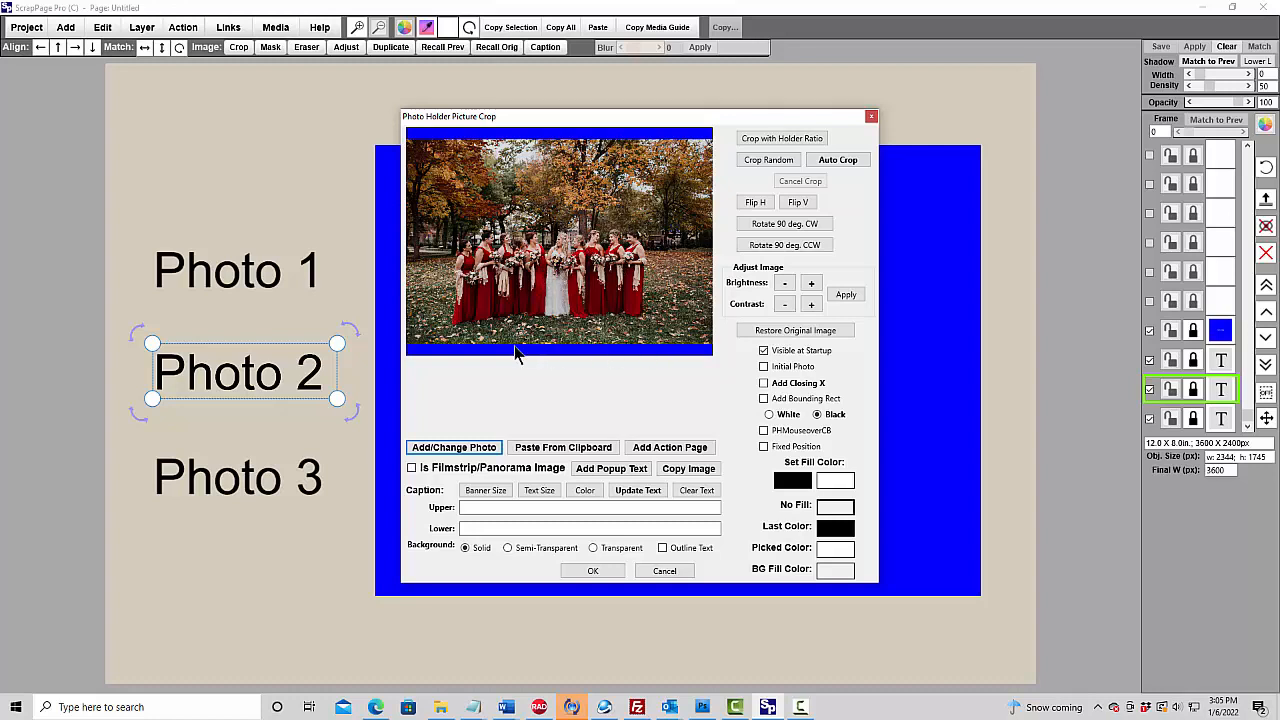
{"action": "left_click", "coordinate": [832, 164]}
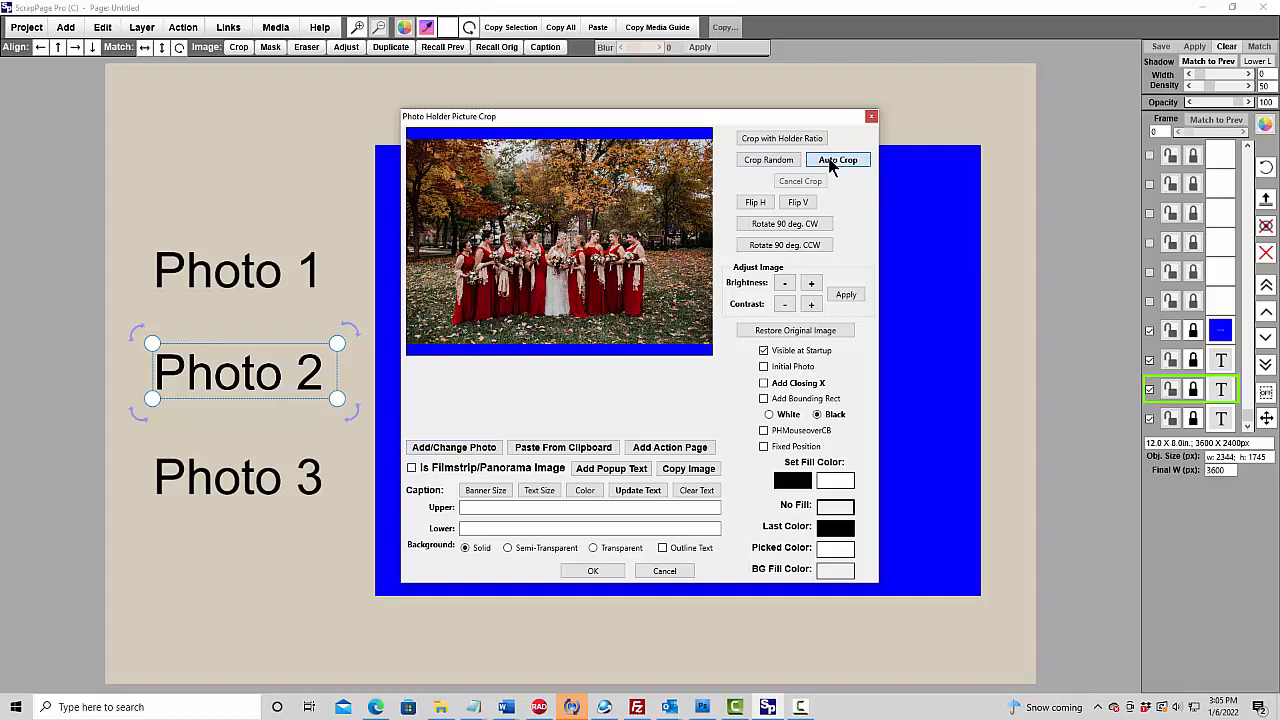
{"action": "left_click", "coordinate": [832, 164]}
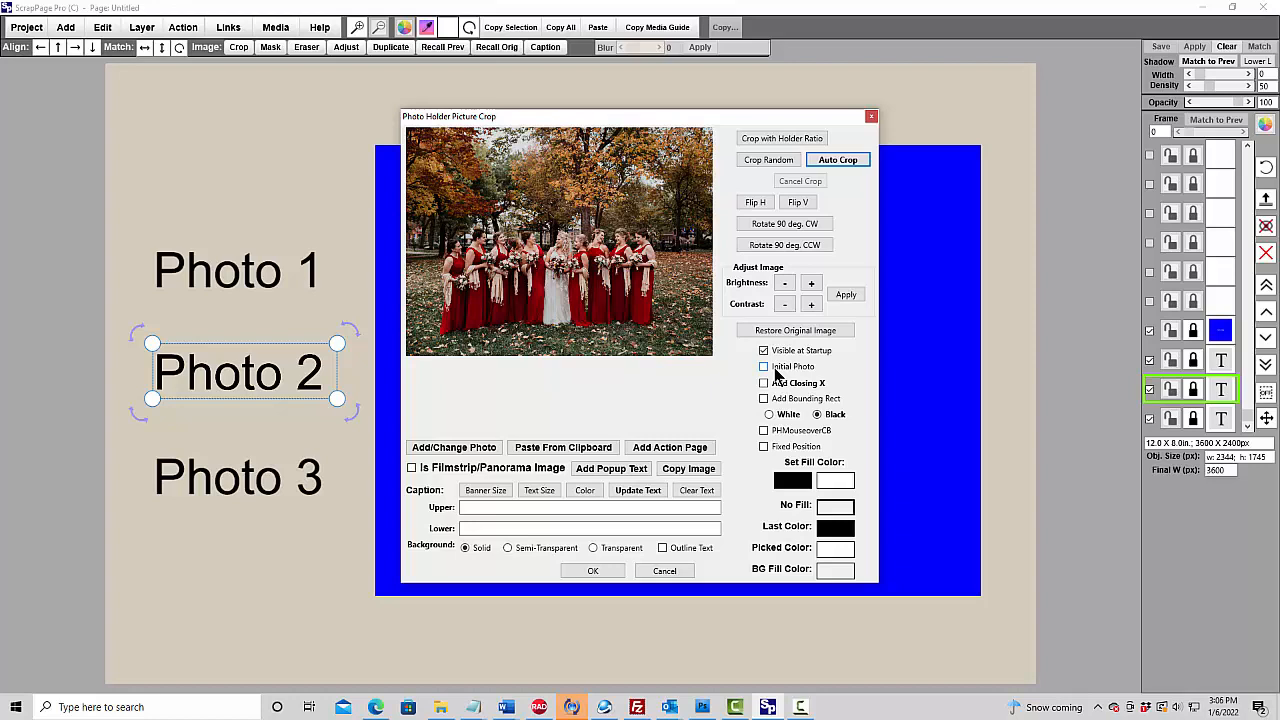
{"action": "left_click", "coordinate": [592, 572]}
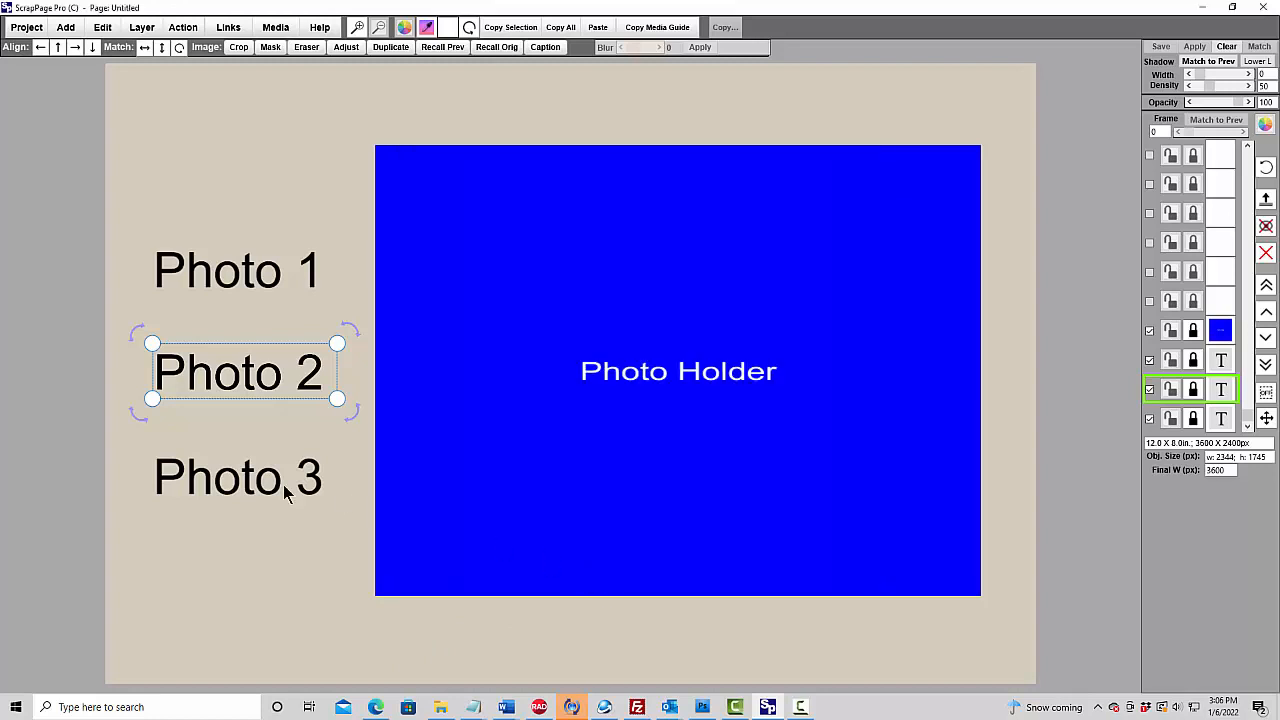
Give the Photo 3 label a Popup Photo link to the five-person family photo in the Wedding folder, auto-cropped to fit the holder.
{"action": "double_click", "coordinate": [236, 490]}
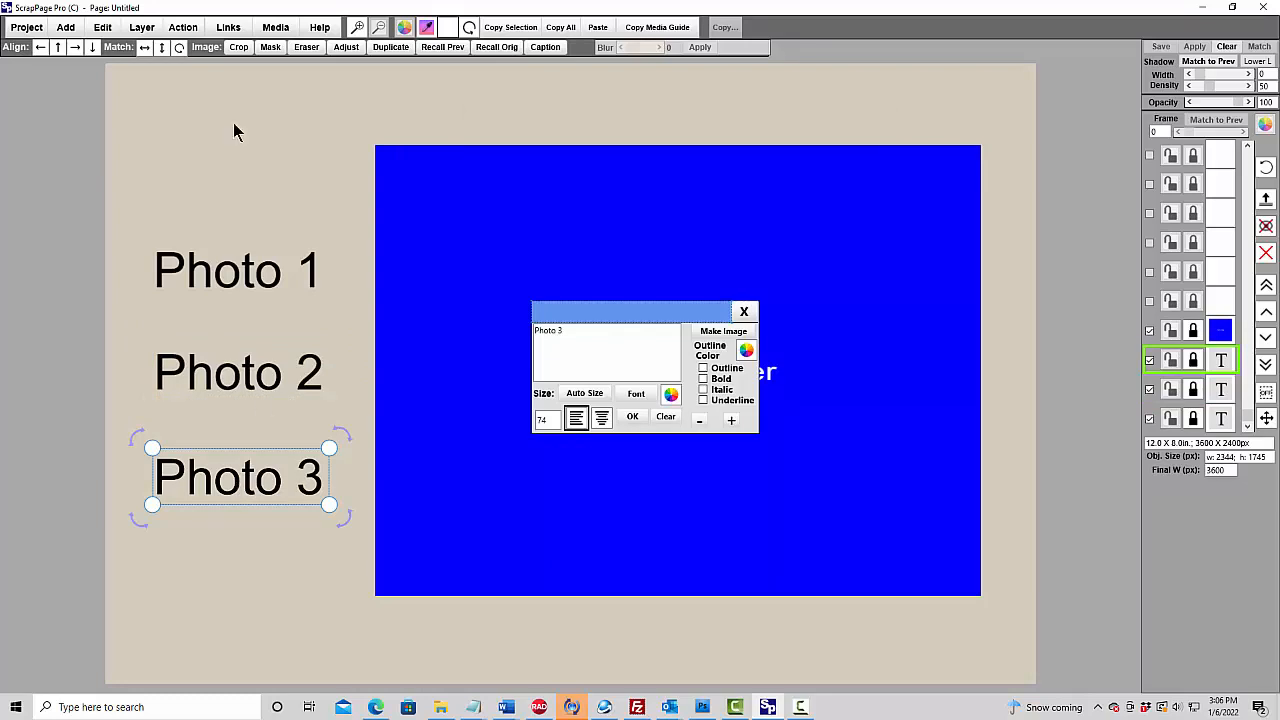
{"action": "left_click", "coordinate": [228, 28]}
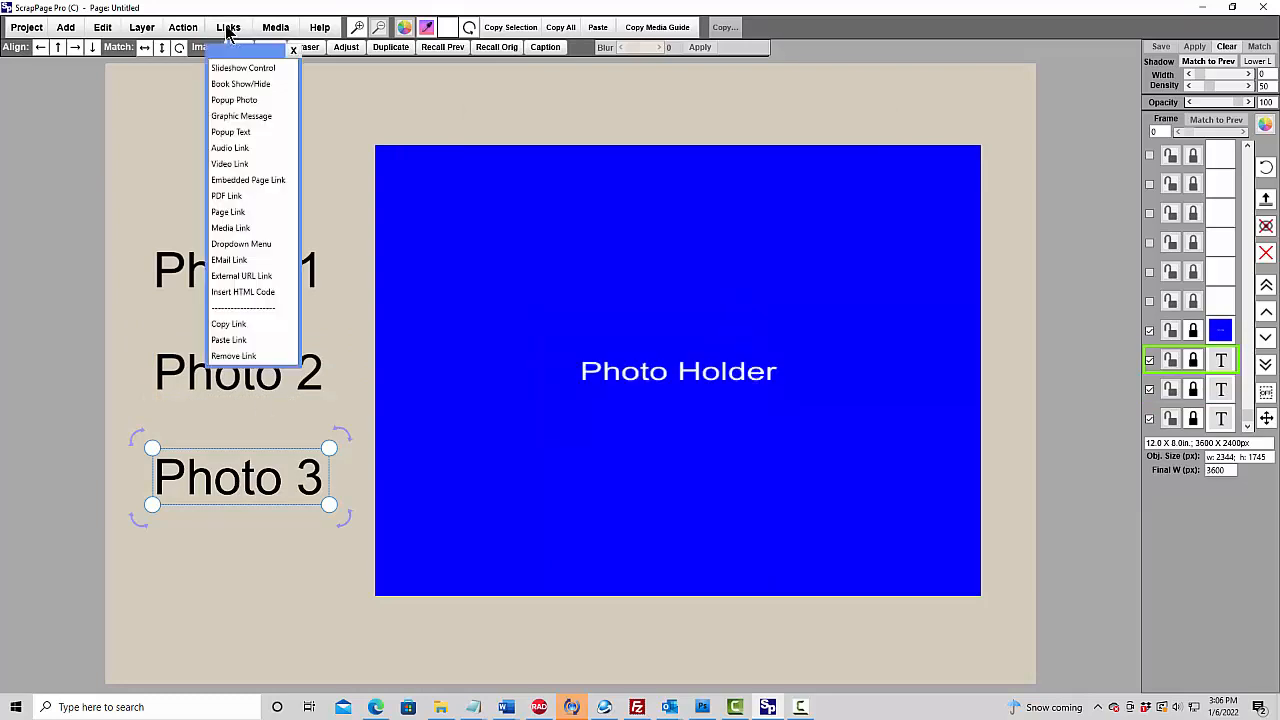
{"action": "left_click", "coordinate": [225, 102]}
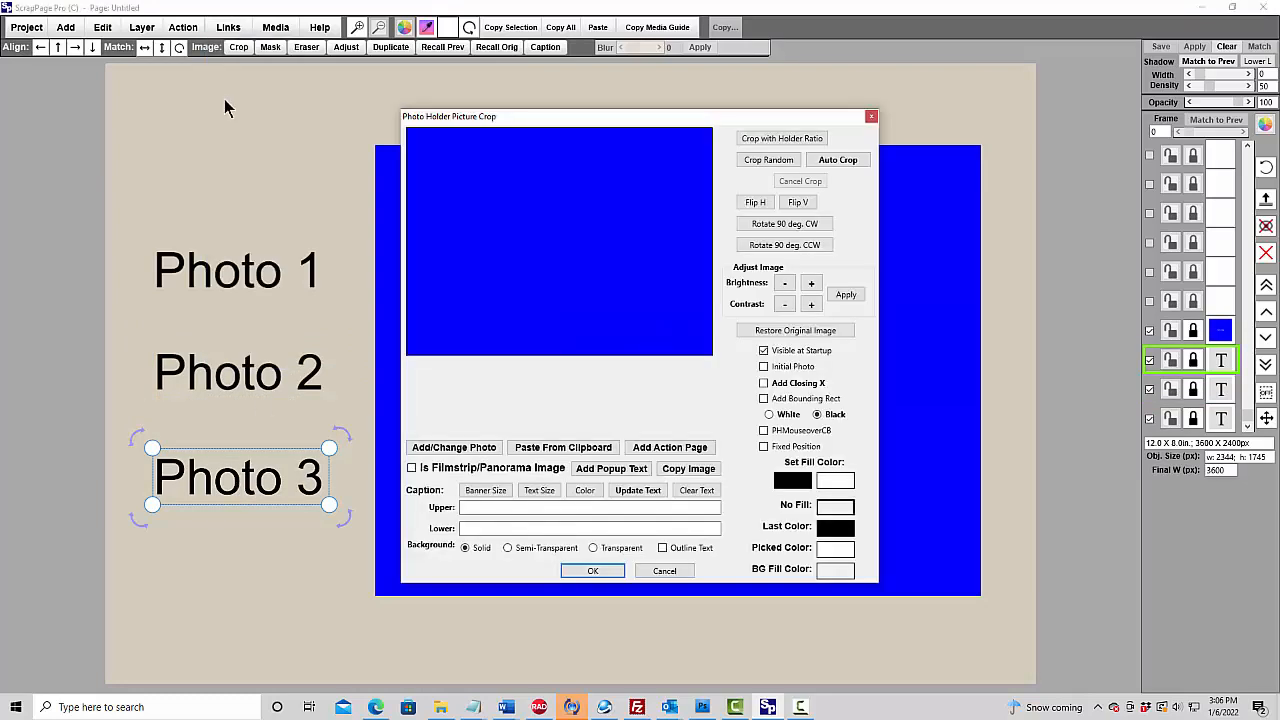
{"action": "left_click", "coordinate": [453, 447]}
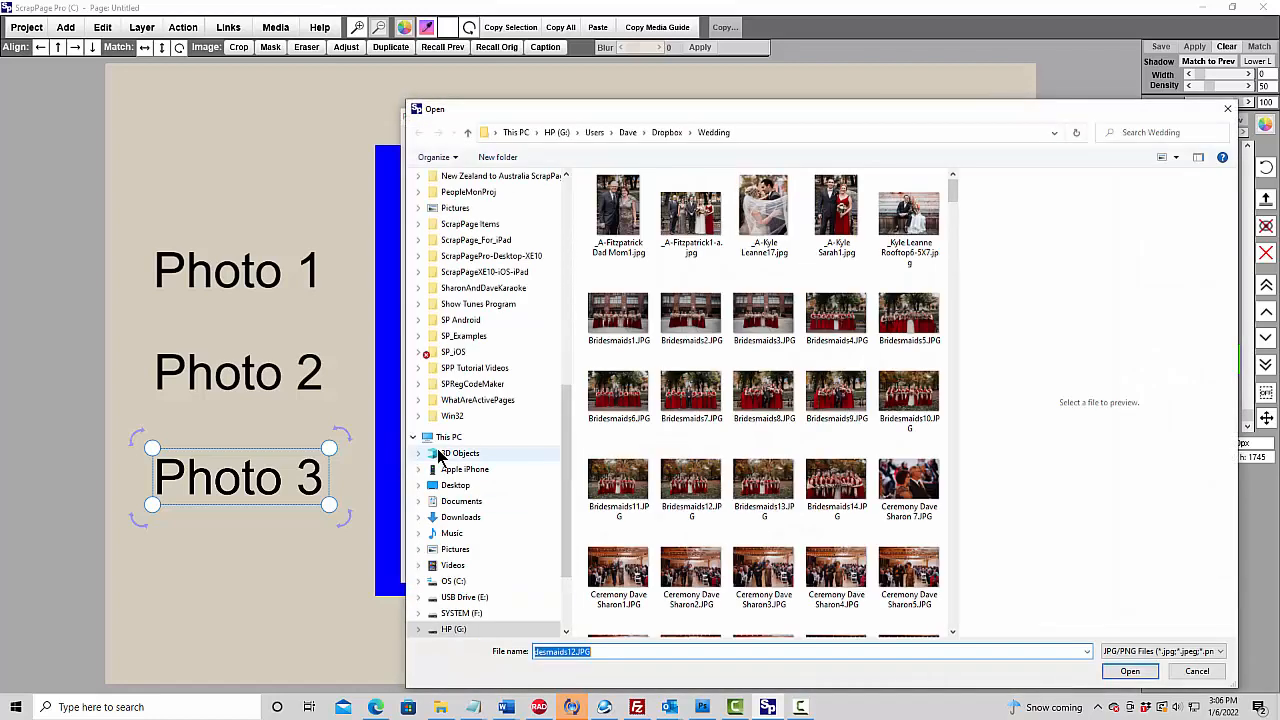
{"action": "left_click", "coordinate": [690, 212]}
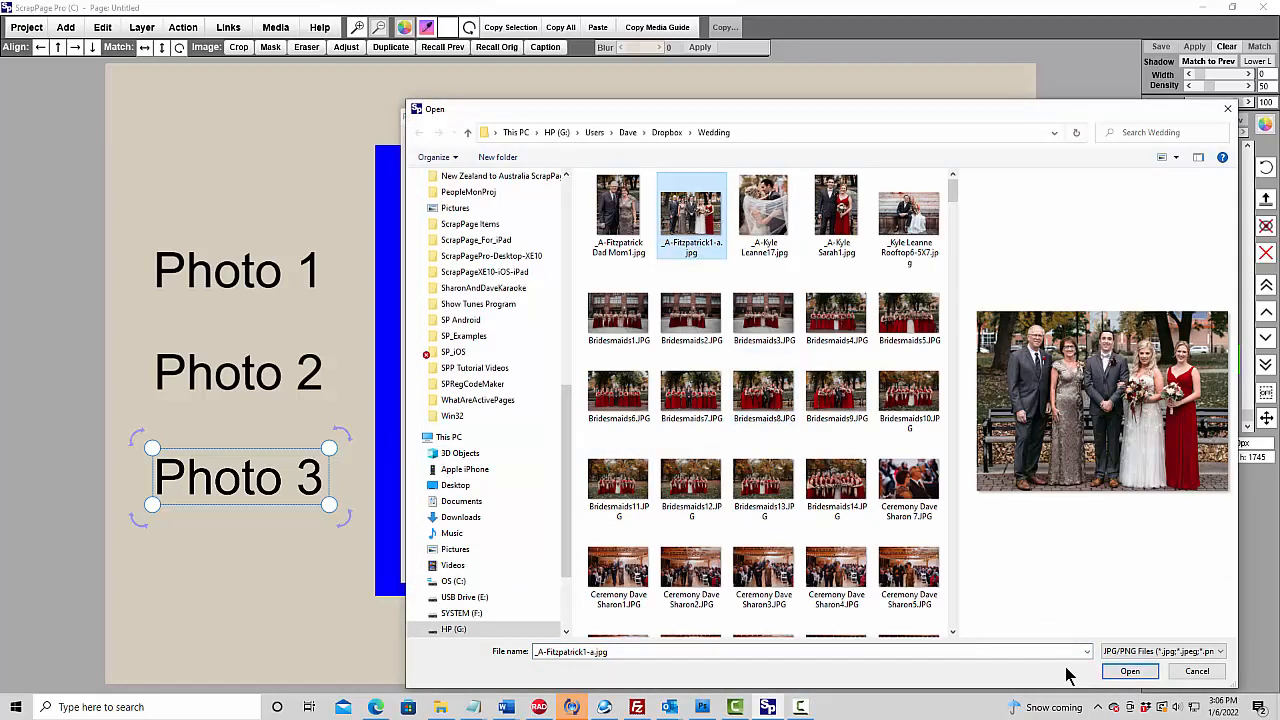
{"action": "left_click", "coordinate": [1130, 672]}
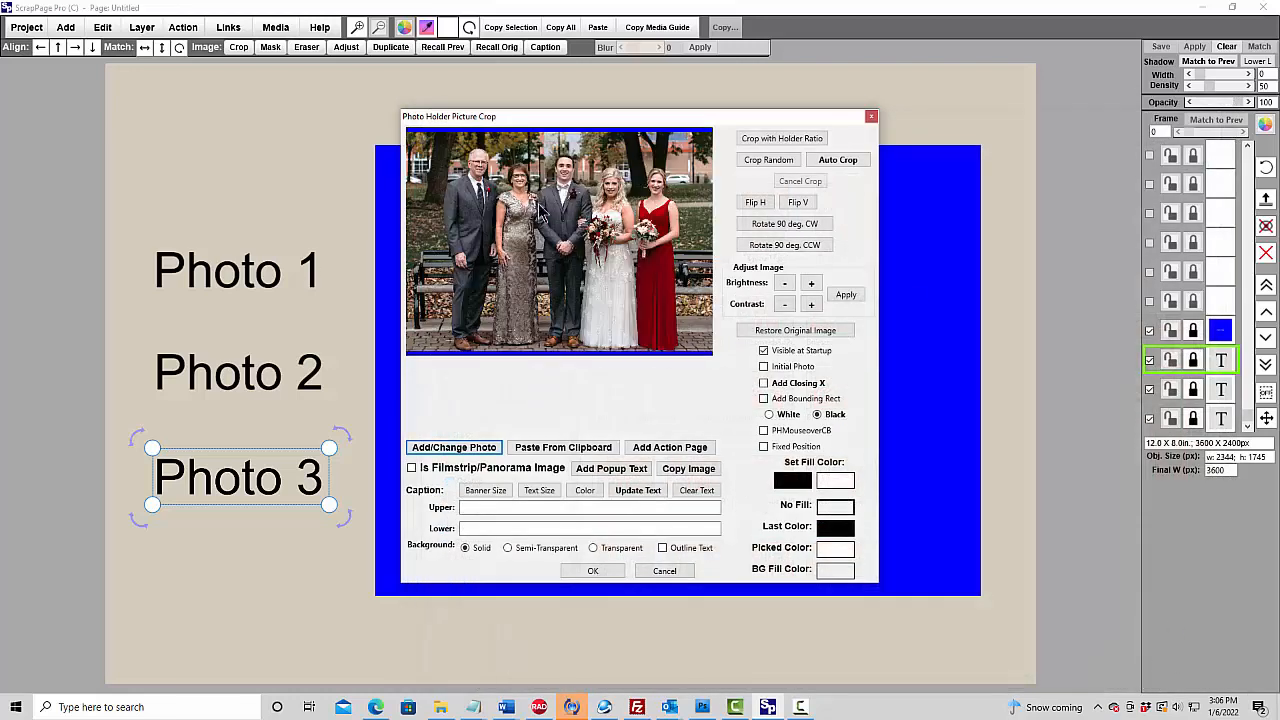
{"action": "left_click", "coordinate": [841, 162]}
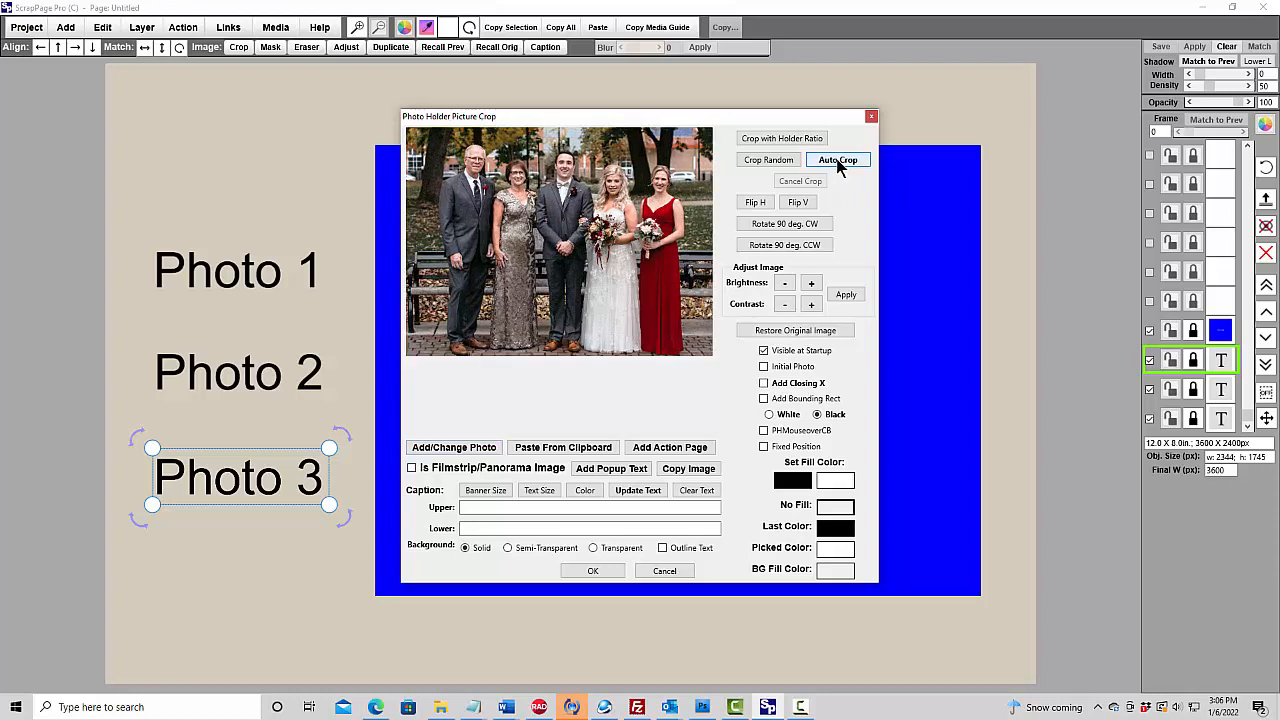
{"action": "left_click", "coordinate": [593, 571]}
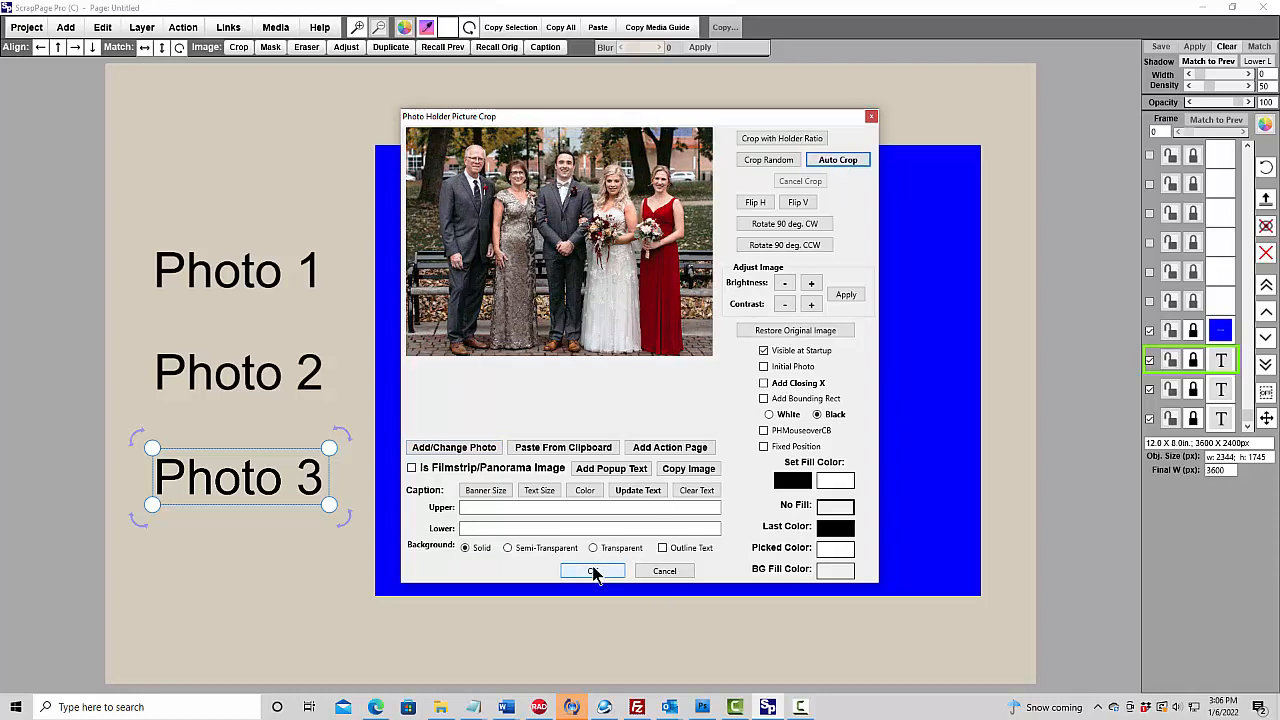
Deselect the Photo 3 label and preview the page in the browser with Action Page Quickview.
{"action": "left_click", "coordinate": [208, 590]}
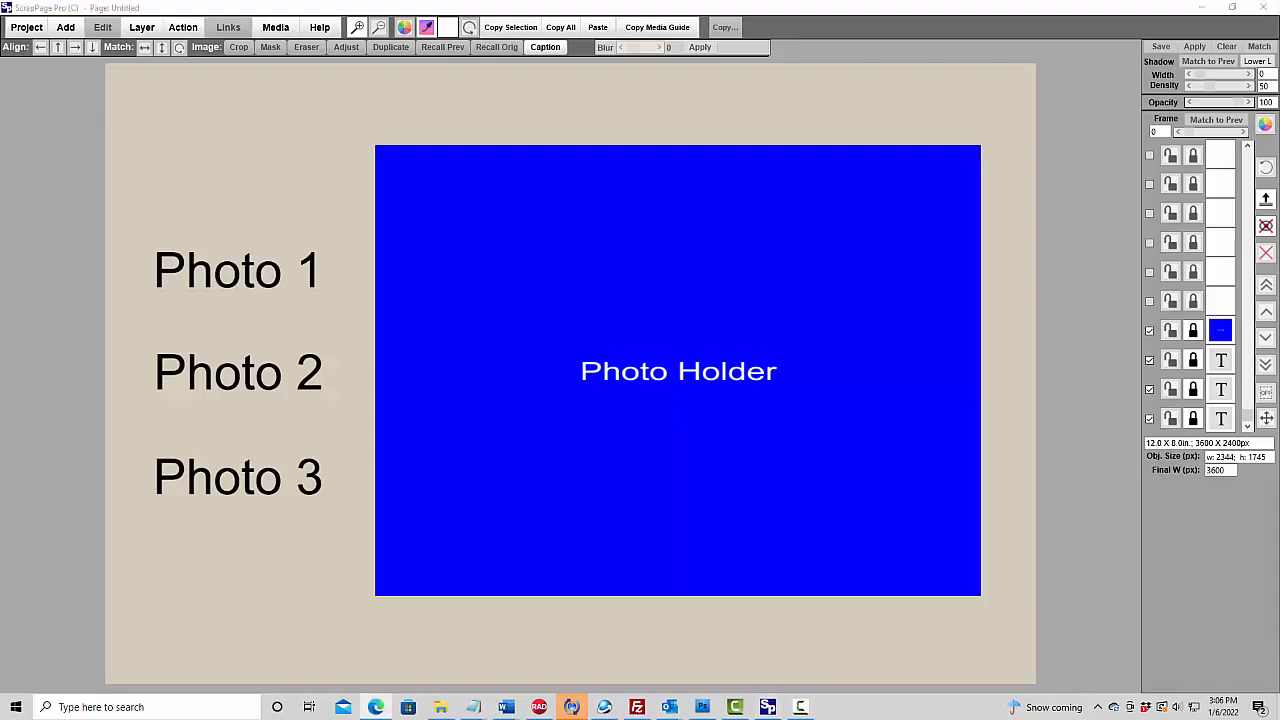
{"action": "left_click_drag", "start_coordinate": [1279, 8], "coordinate": [1173, 13]}
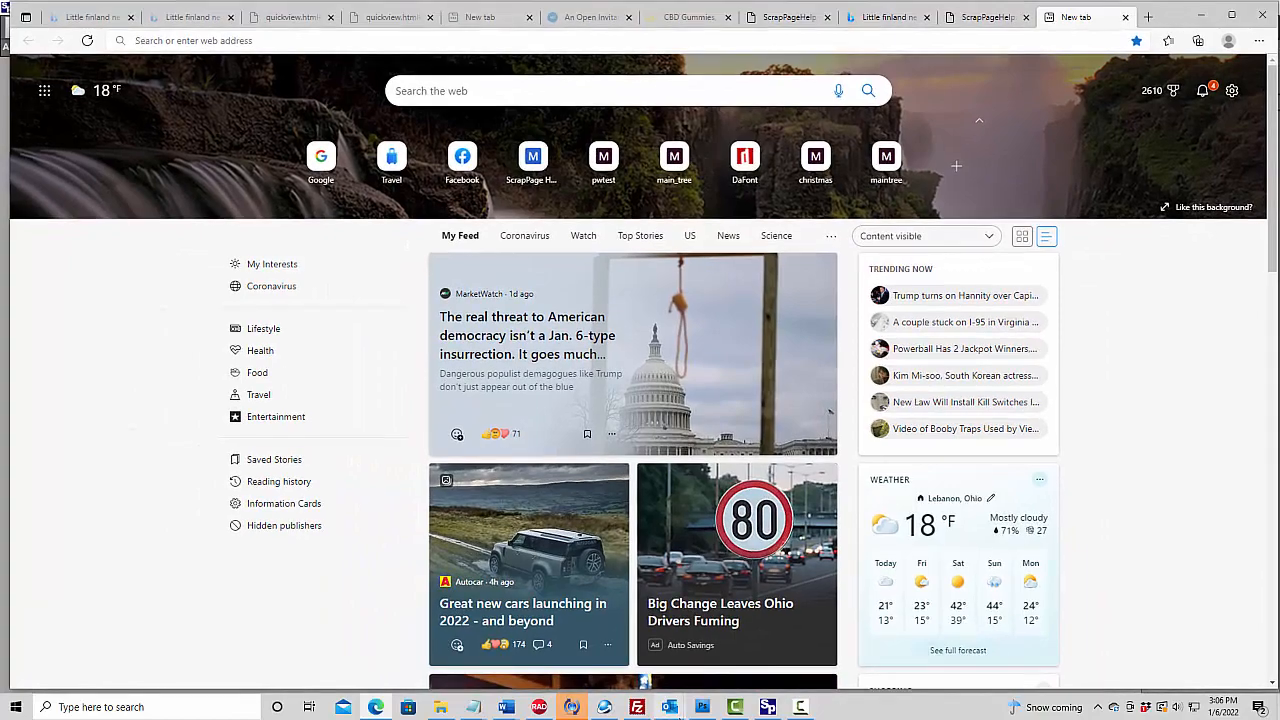
{"action": "left_click", "coordinate": [768, 707]}
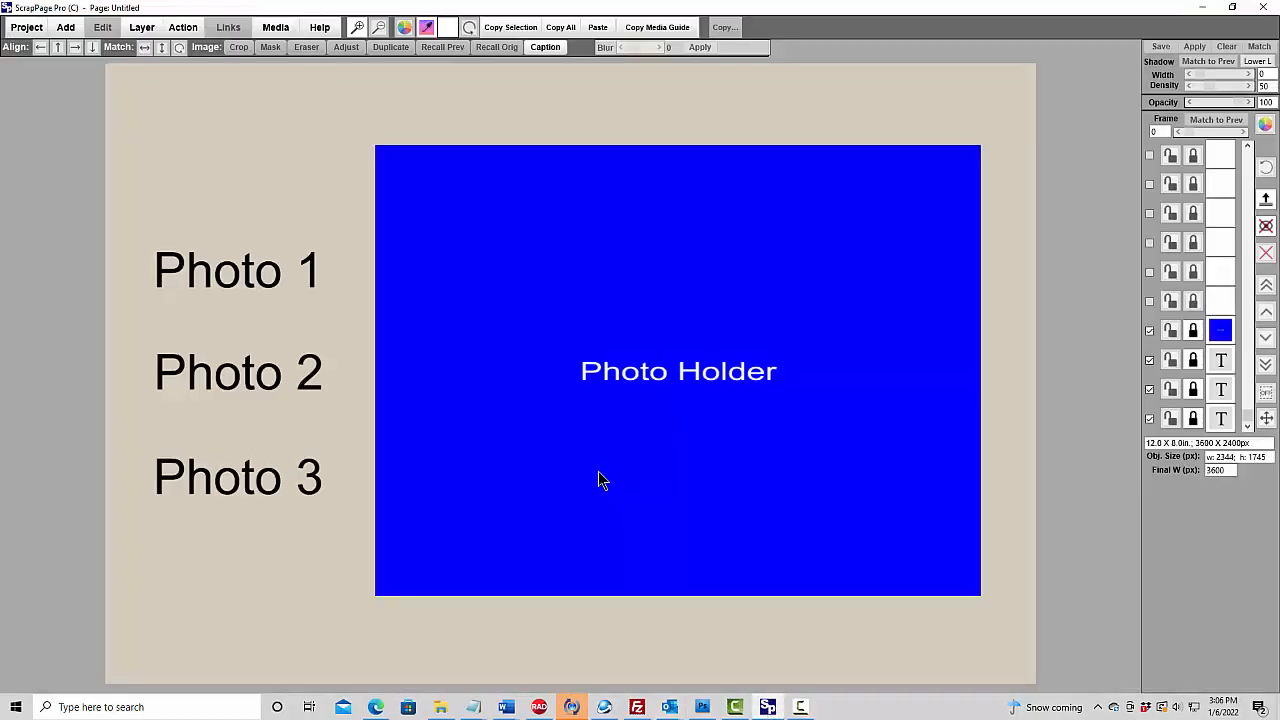
{"action": "left_click", "coordinate": [276, 28]}
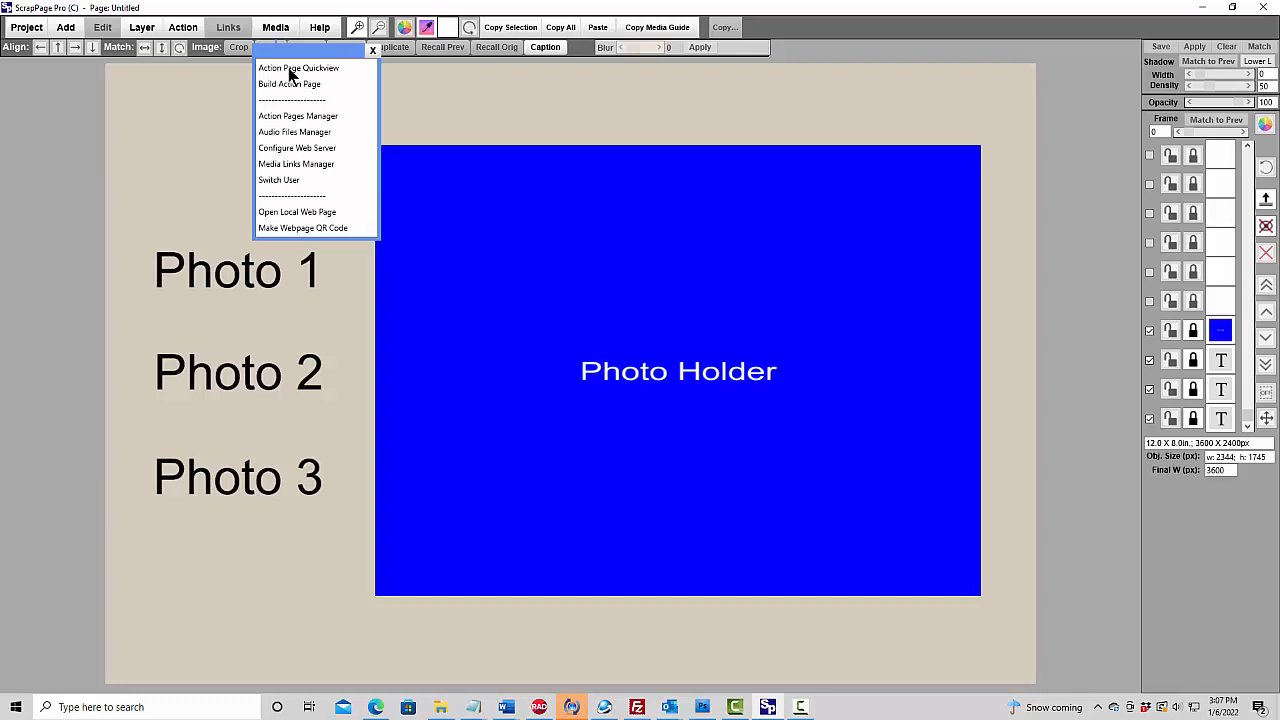
{"action": "left_click", "coordinate": [289, 69]}
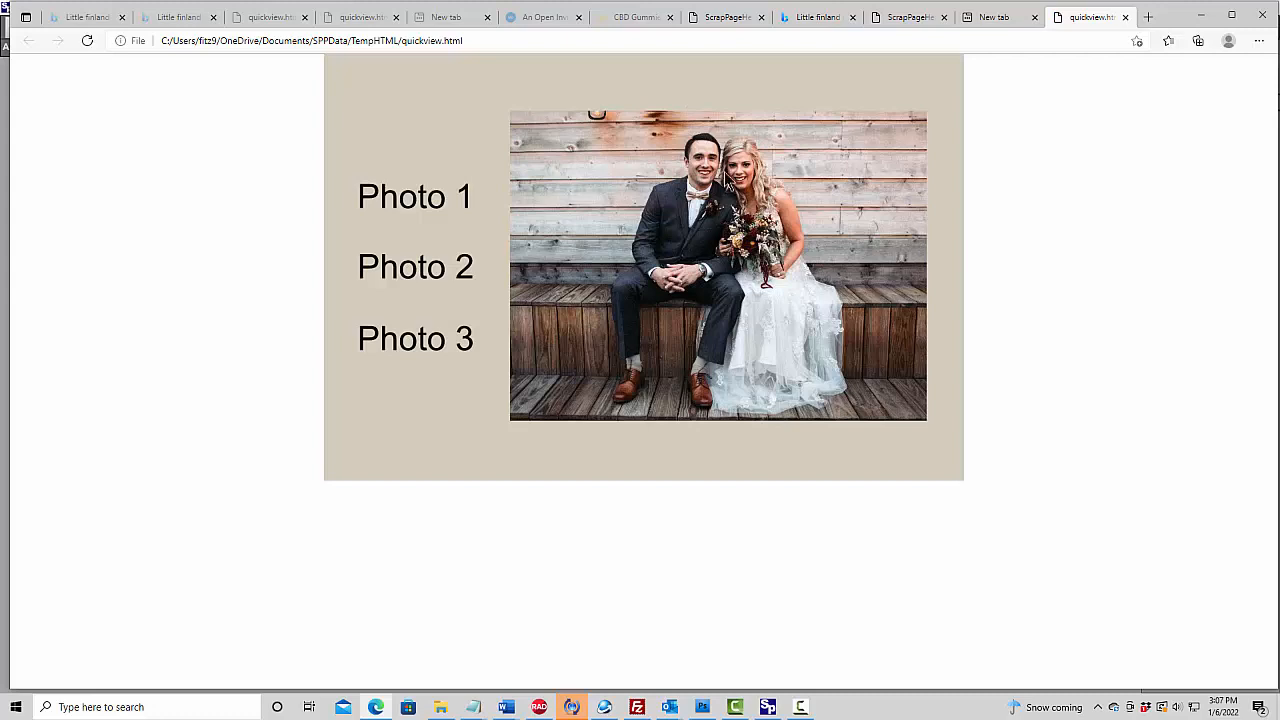
Test the Photo 1, Photo 2 and Photo 3 links in the preview by switching repeatedly between their photos.
{"action": "left_click", "coordinate": [420, 267]}
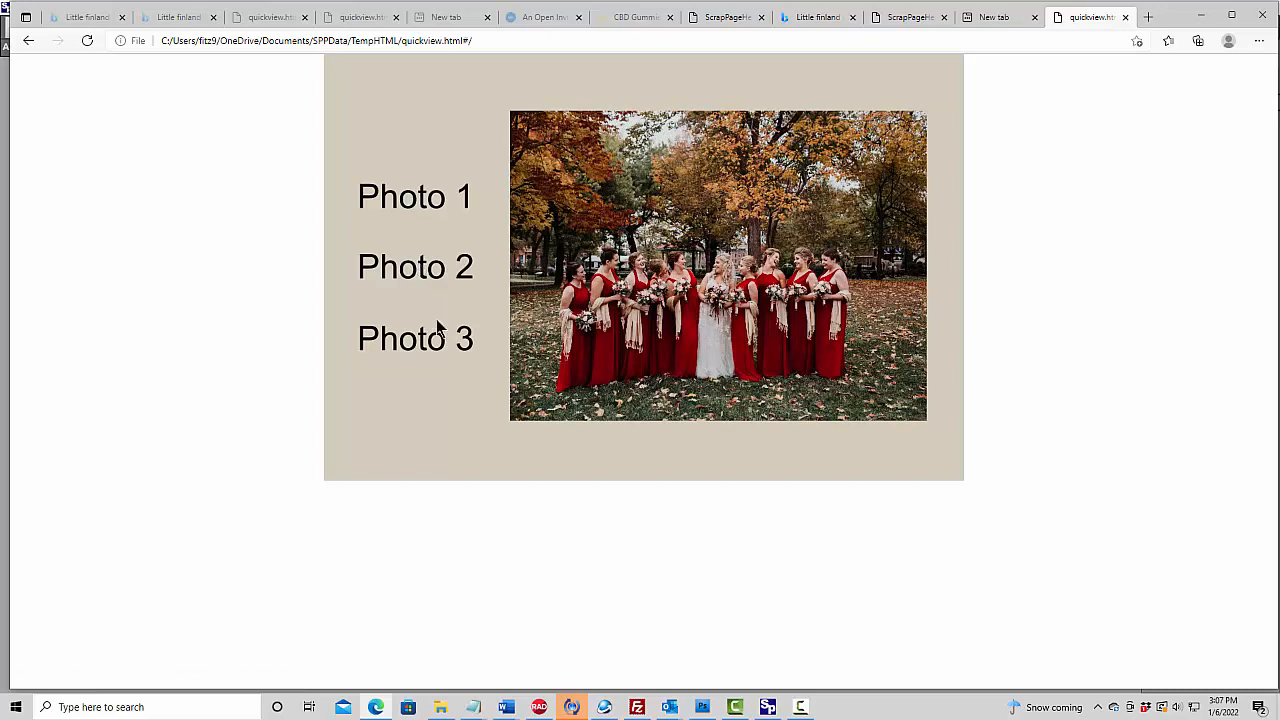
{"action": "left_click", "coordinate": [431, 352]}
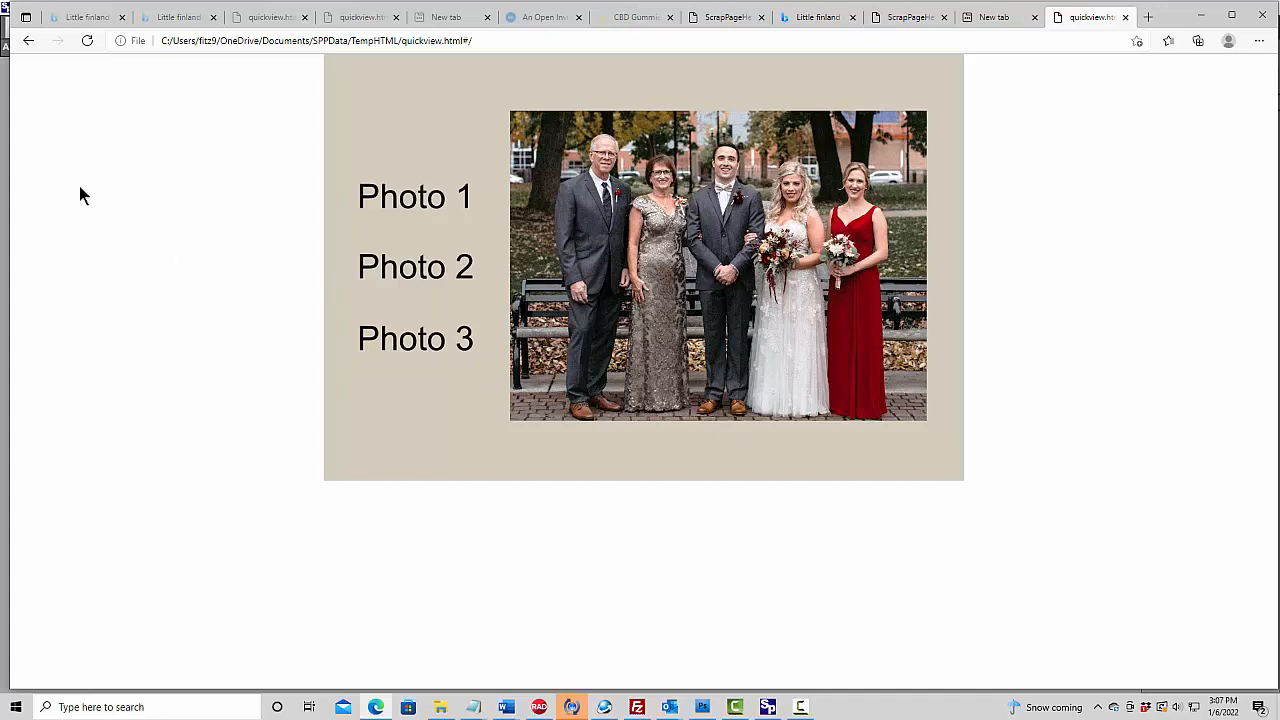
{"action": "left_click", "coordinate": [427, 203]}
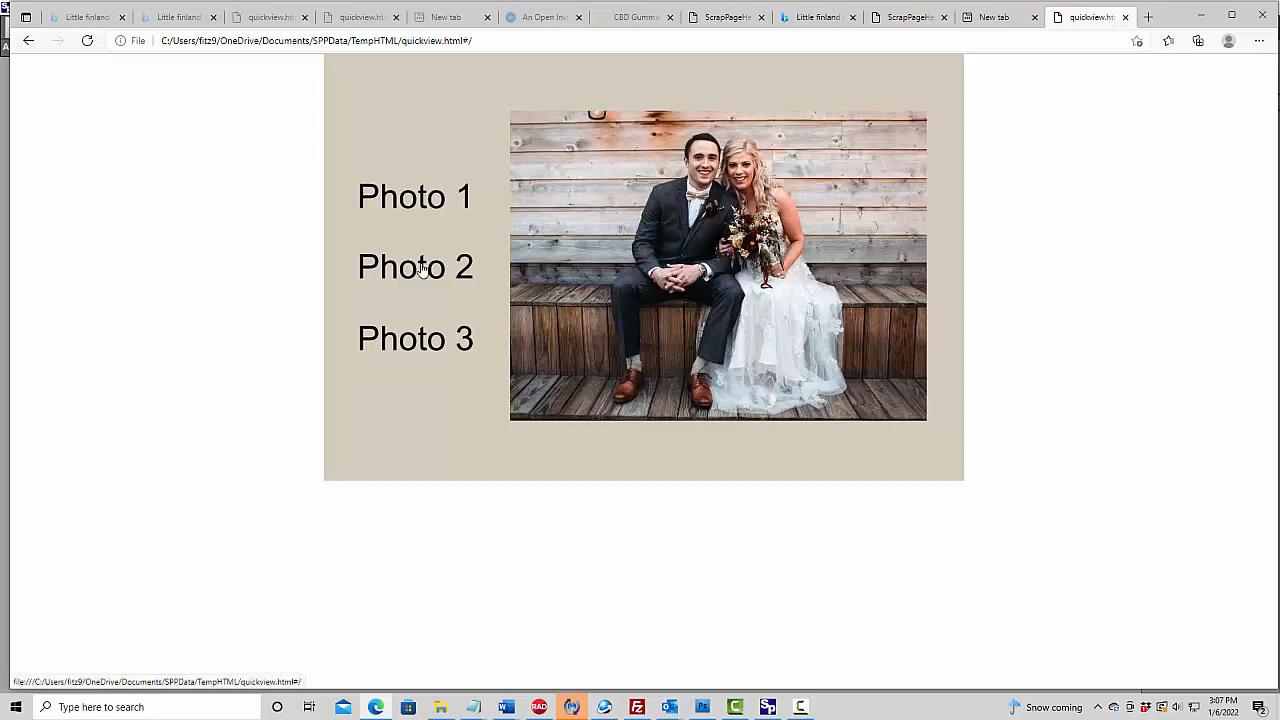
{"action": "left_click", "coordinate": [422, 268]}
{"action": "left_click", "coordinate": [427, 195]}
{"action": "left_click", "coordinate": [431, 332]}
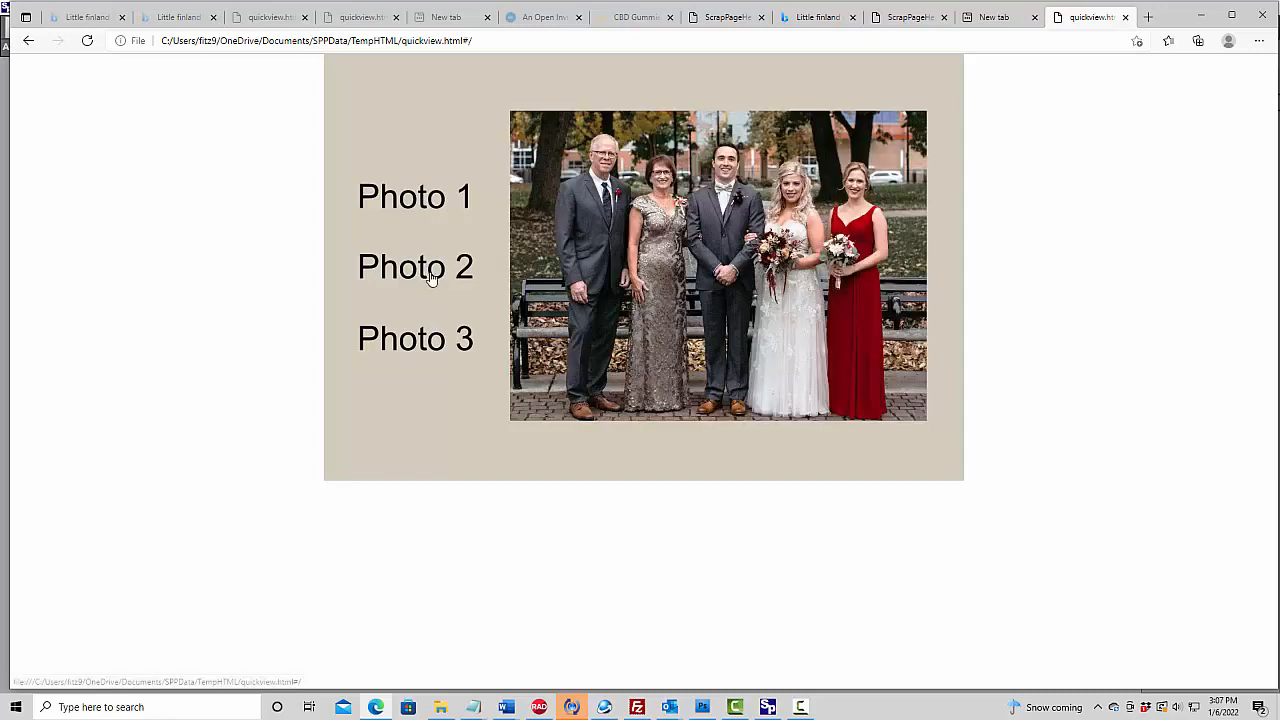
{"action": "left_click", "coordinate": [431, 277]}
{"action": "left_click", "coordinate": [428, 205]}
{"action": "left_click", "coordinate": [430, 352]}
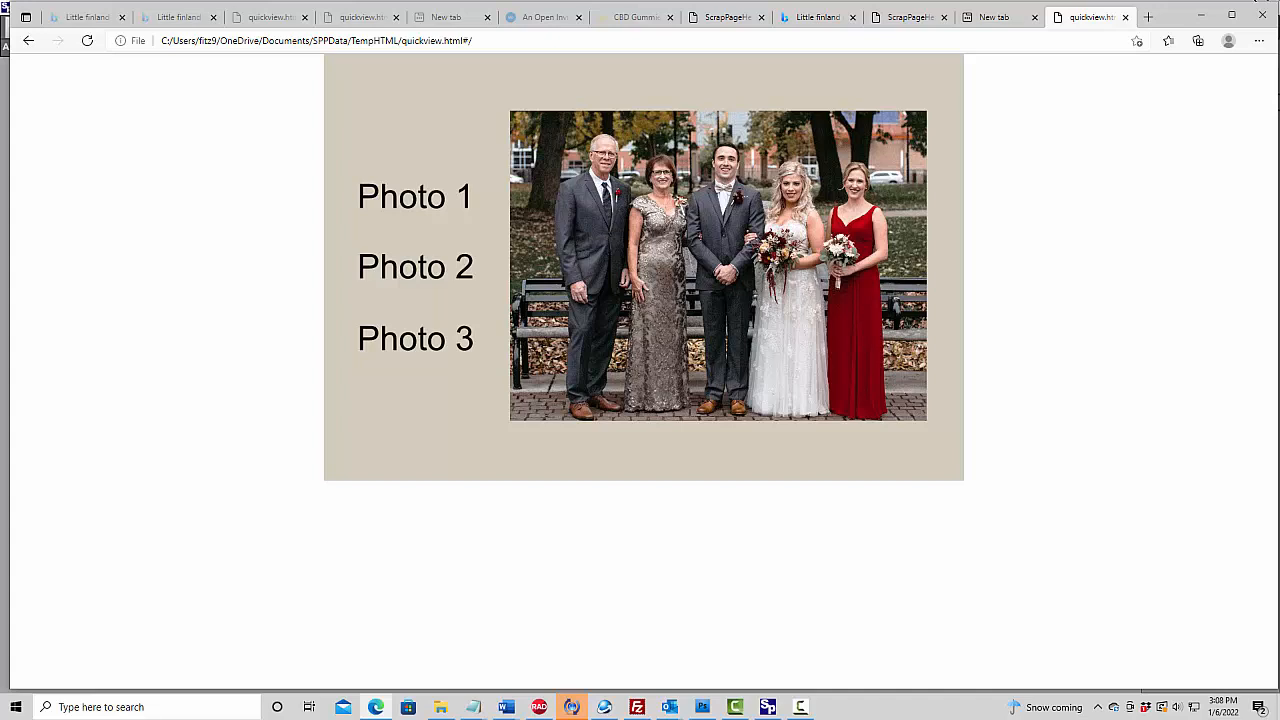
Switch back to ScrapPage Pro and select the Photo 1 label.
{"action": "left_click", "coordinate": [767, 707]}
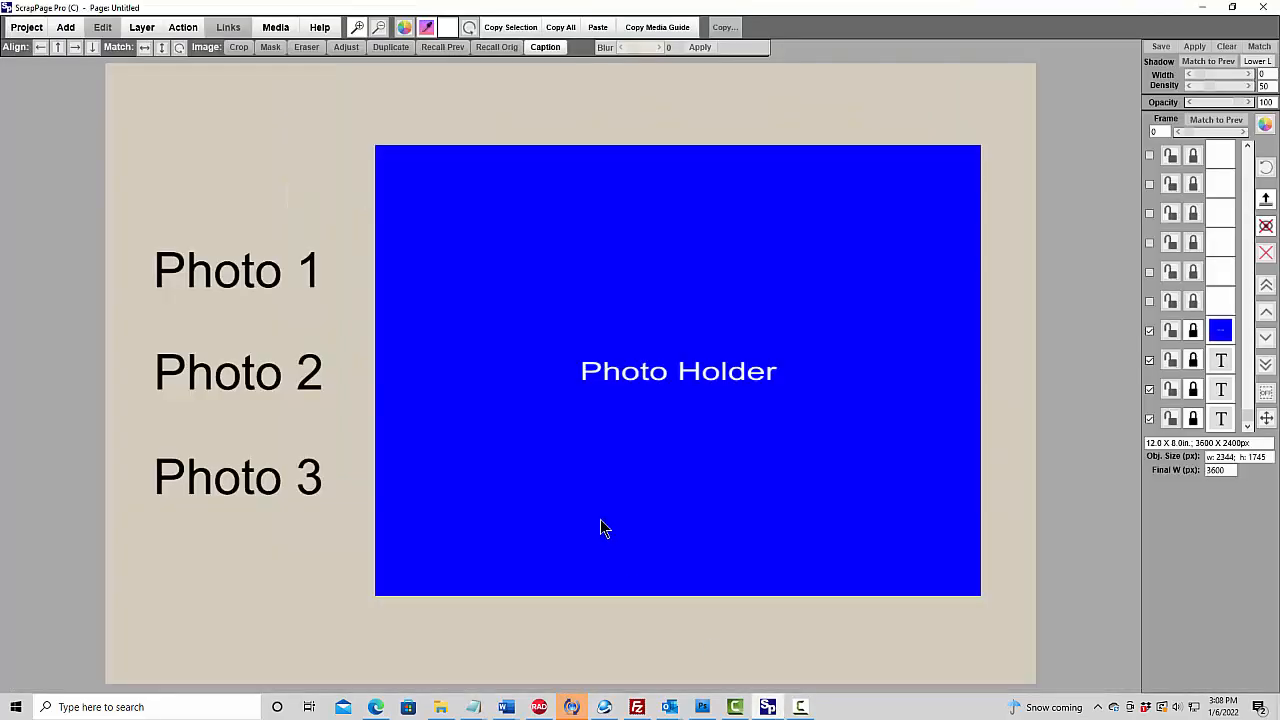
{"action": "double_click", "coordinate": [218, 282]}
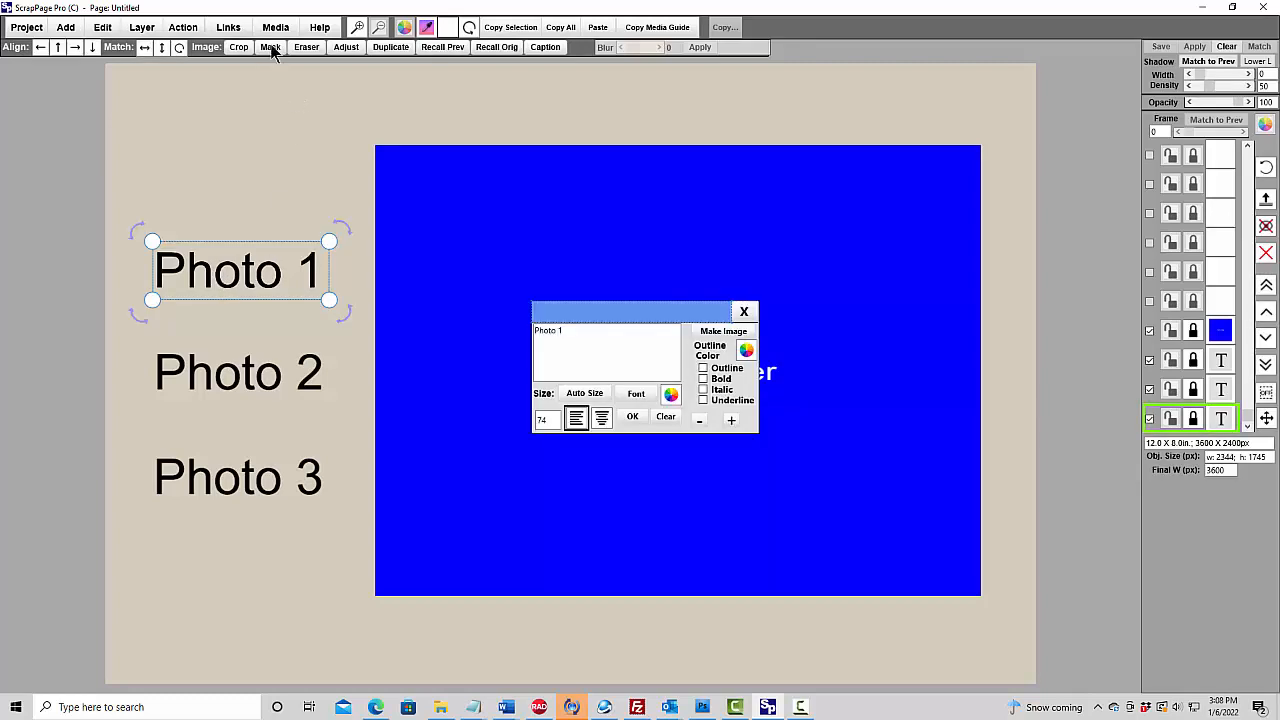
{"action": "left_click", "coordinate": [230, 28]}
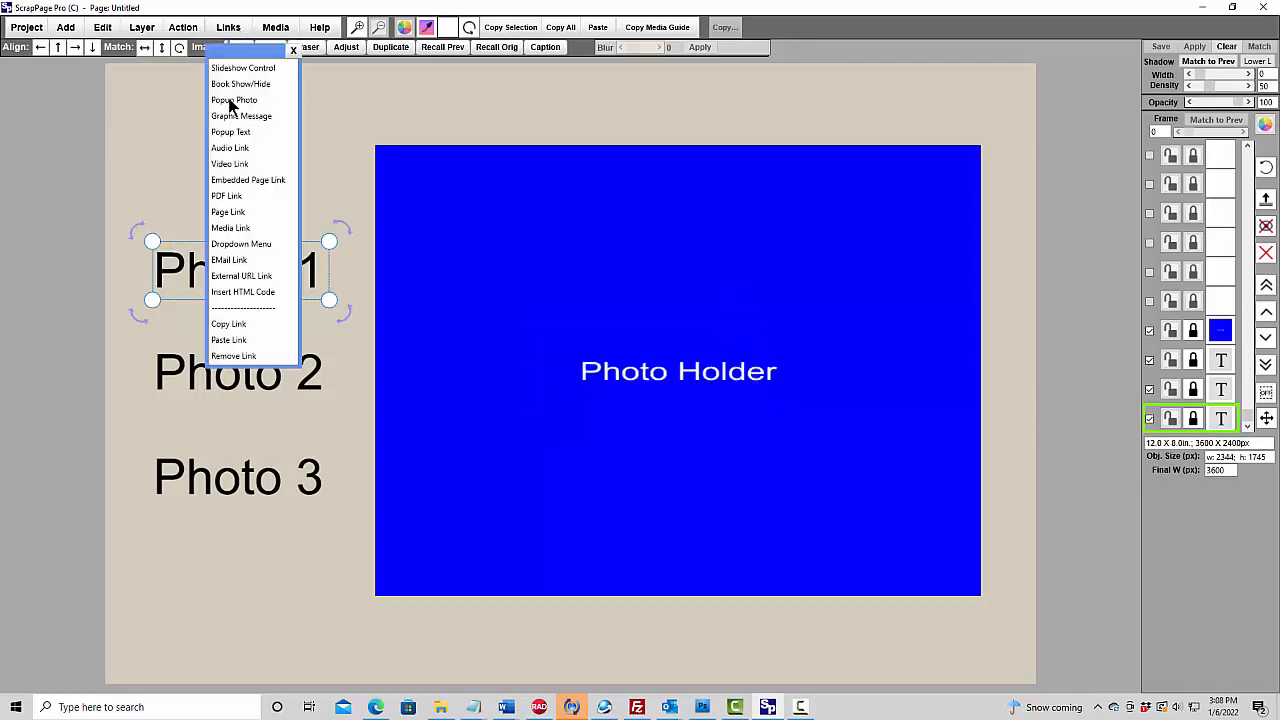
{"action": "left_click", "coordinate": [229, 148]}
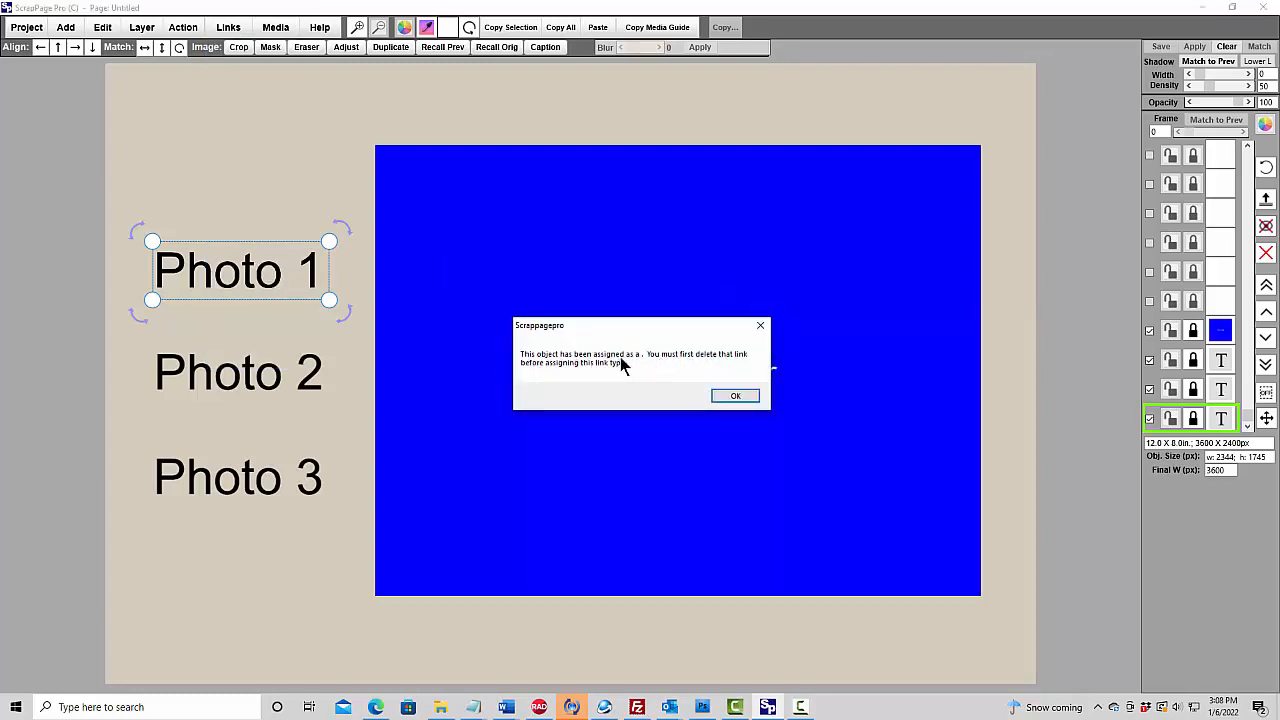
{"action": "left_click", "coordinate": [737, 397]}
Add a closing X and a white bounding rectangle to the Photo 1 label's Popup Photo link.
{"action": "left_click", "coordinate": [231, 28]}
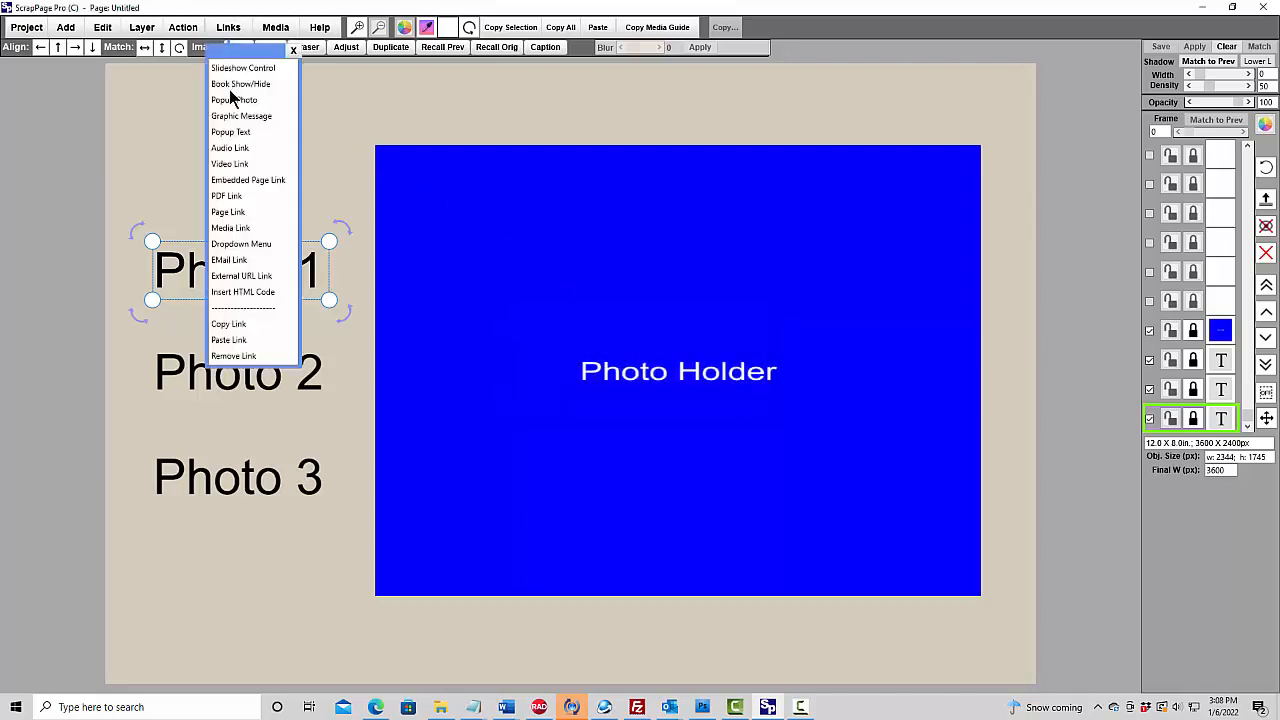
{"action": "left_click", "coordinate": [233, 100]}
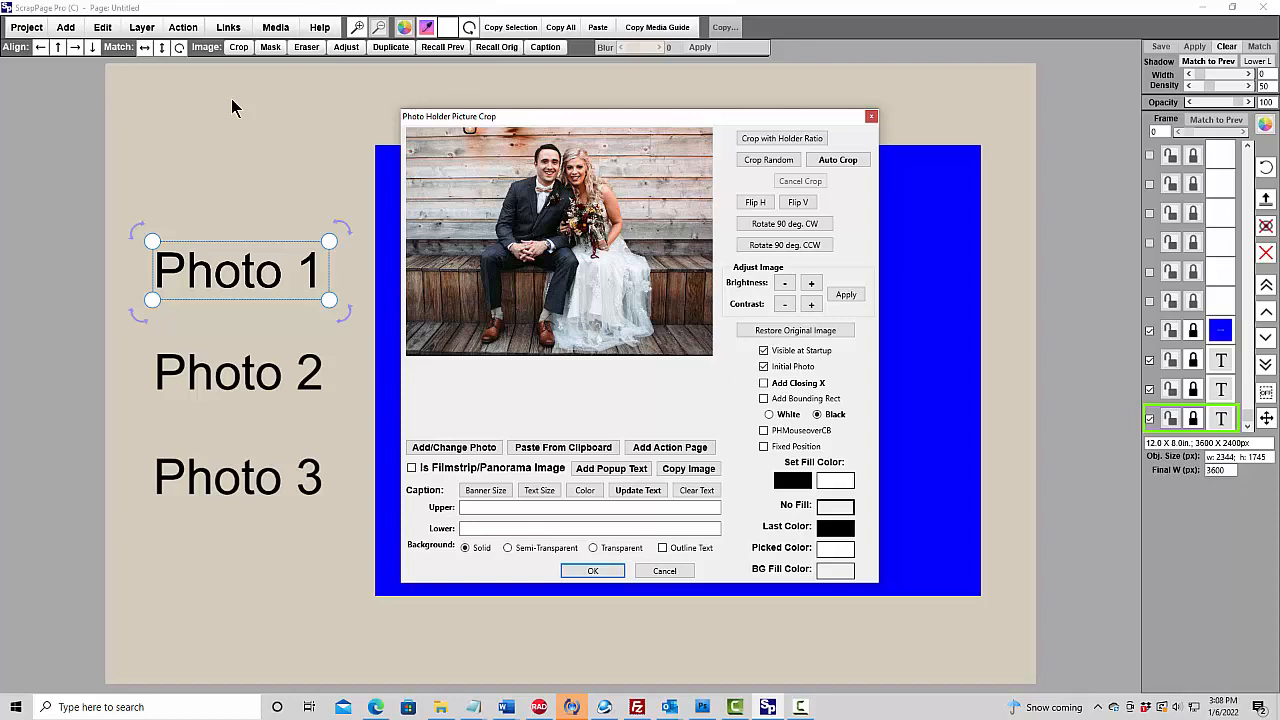
{"action": "left_click", "coordinate": [764, 384]}
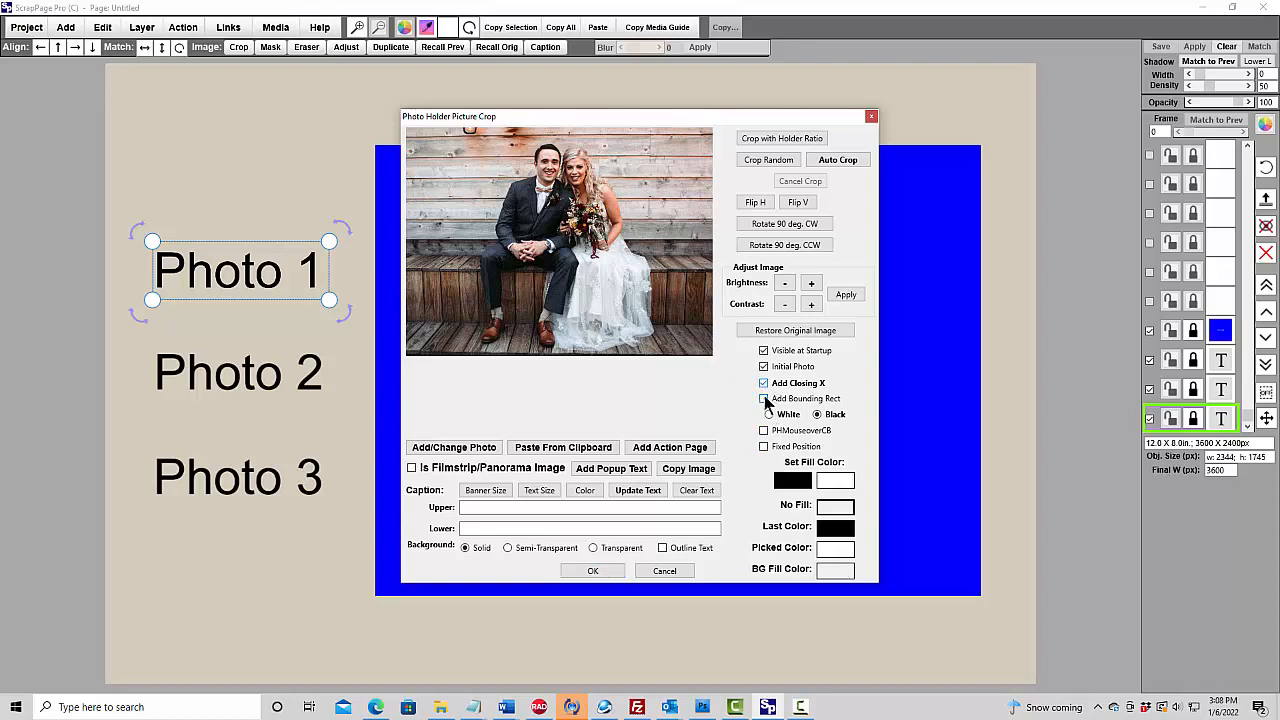
{"action": "left_click", "coordinate": [764, 399]}
{"action": "left_click", "coordinate": [769, 414]}
{"action": "left_click", "coordinate": [606, 572]}
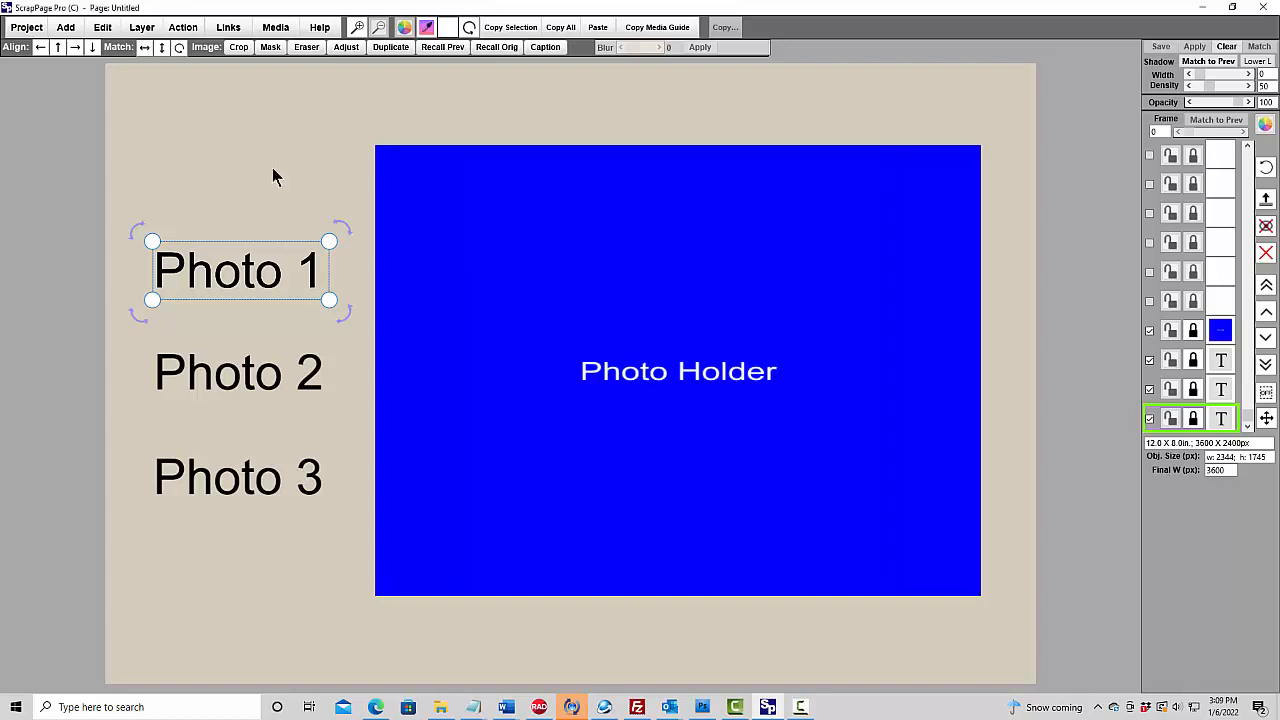
Preview the page with Action Page Quickview and test the closing X together with all three photo links.
{"action": "left_click", "coordinate": [277, 28]}
{"action": "left_click", "coordinate": [291, 70]}
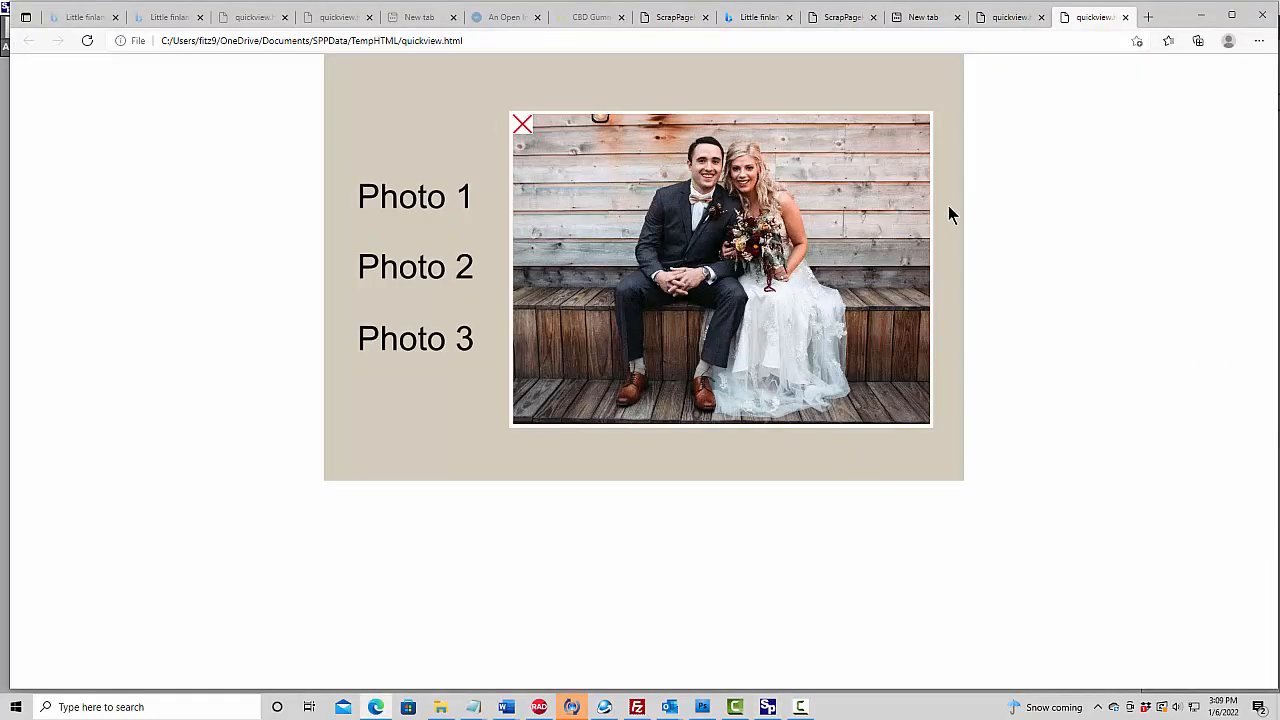
{"action": "left_click", "coordinate": [522, 123]}
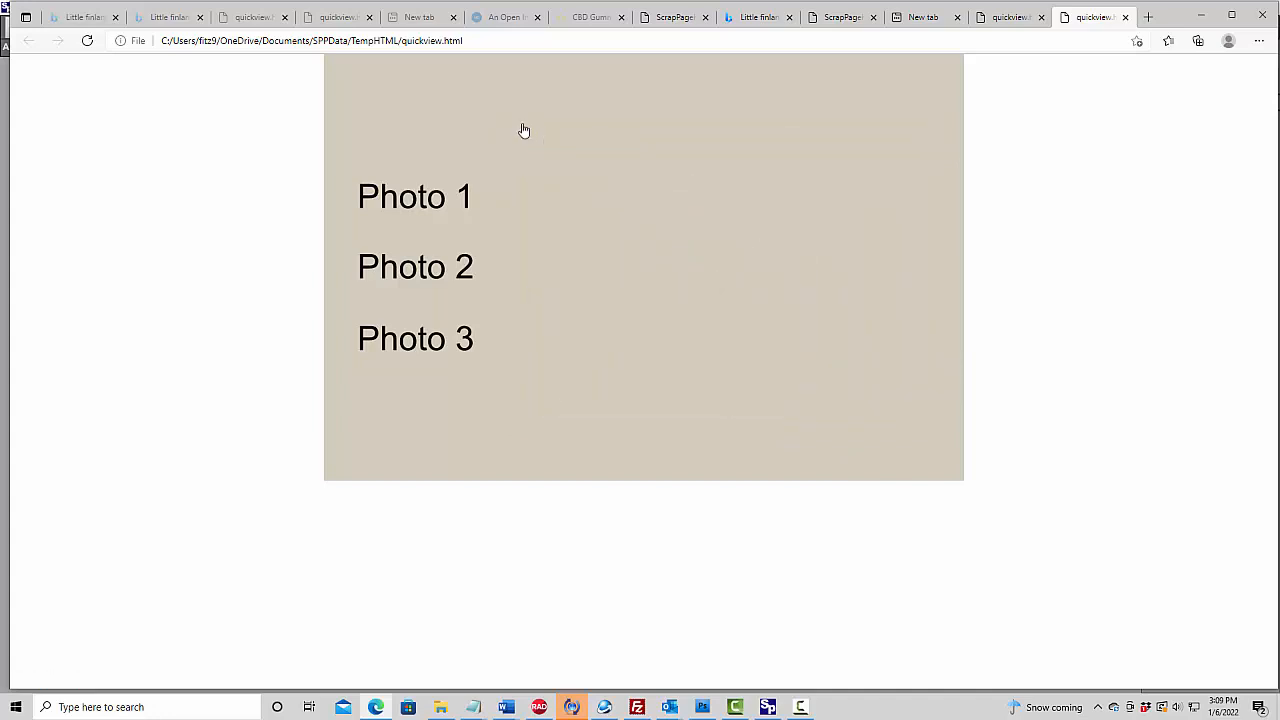
{"action": "left_click", "coordinate": [417, 270]}
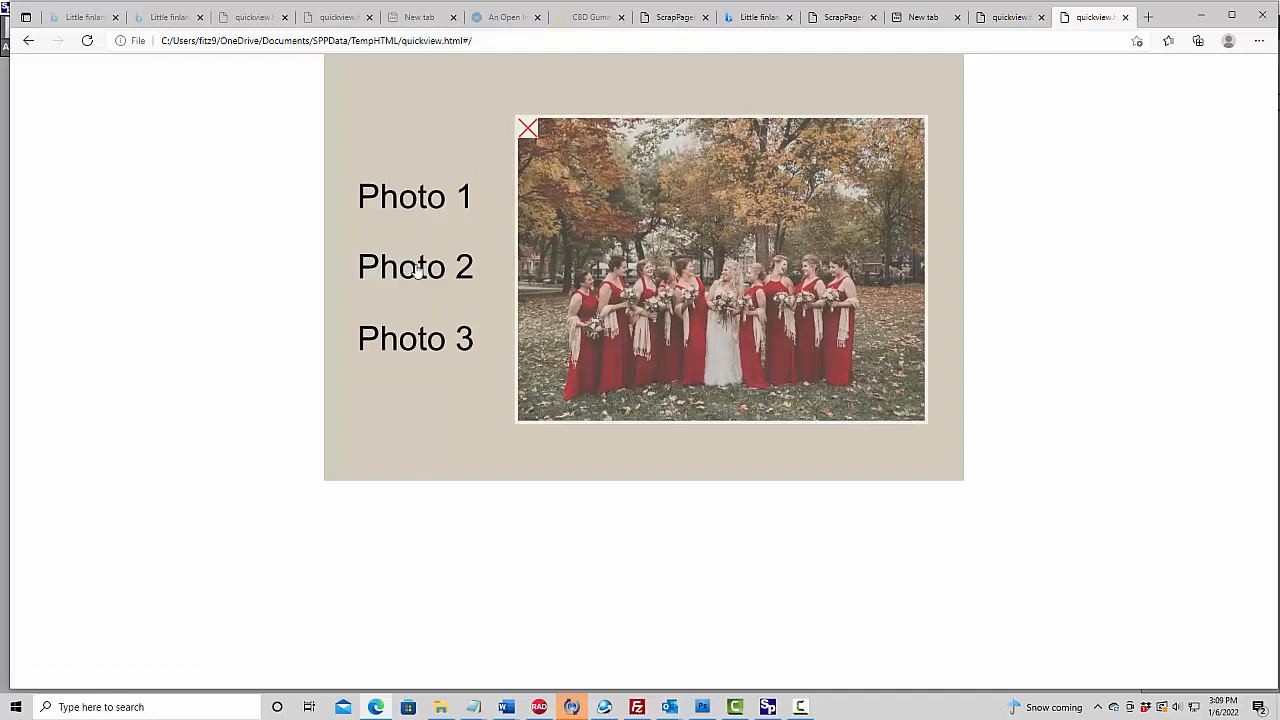
{"action": "left_click", "coordinate": [418, 197]}
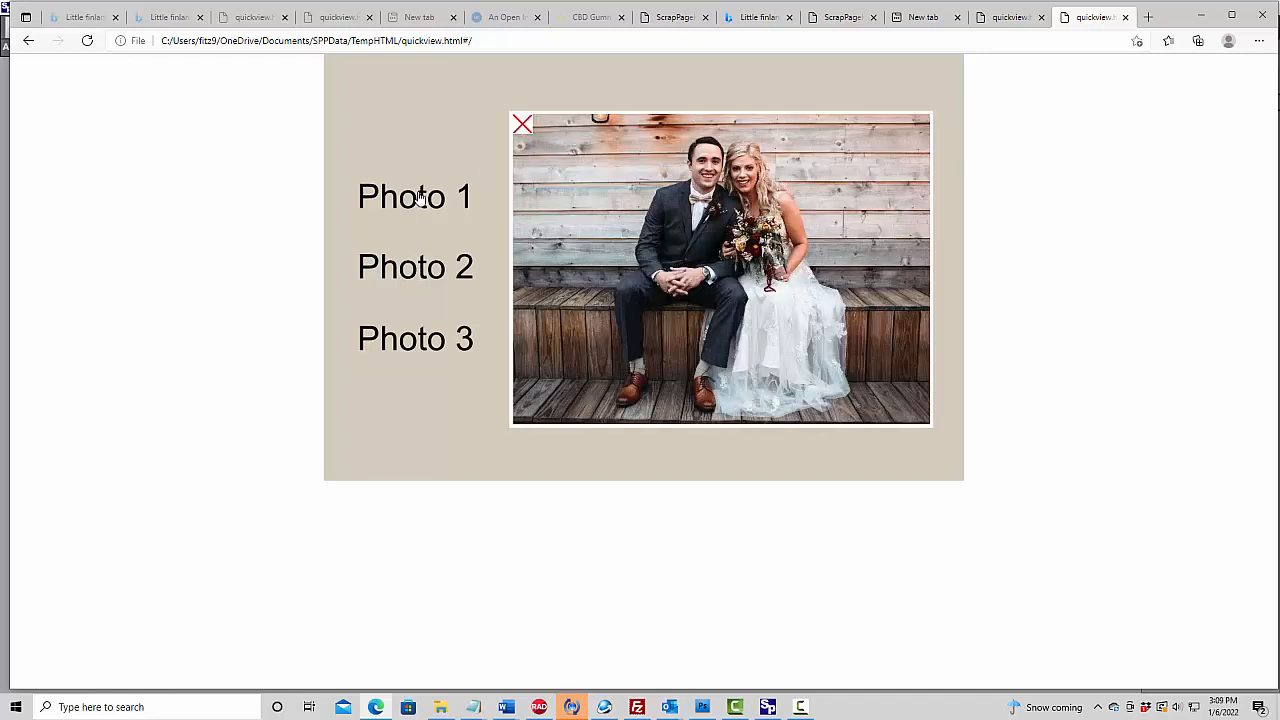
{"action": "left_click", "coordinate": [418, 350]}
{"action": "left_click", "coordinate": [429, 203]}
{"action": "left_click", "coordinate": [523, 124]}
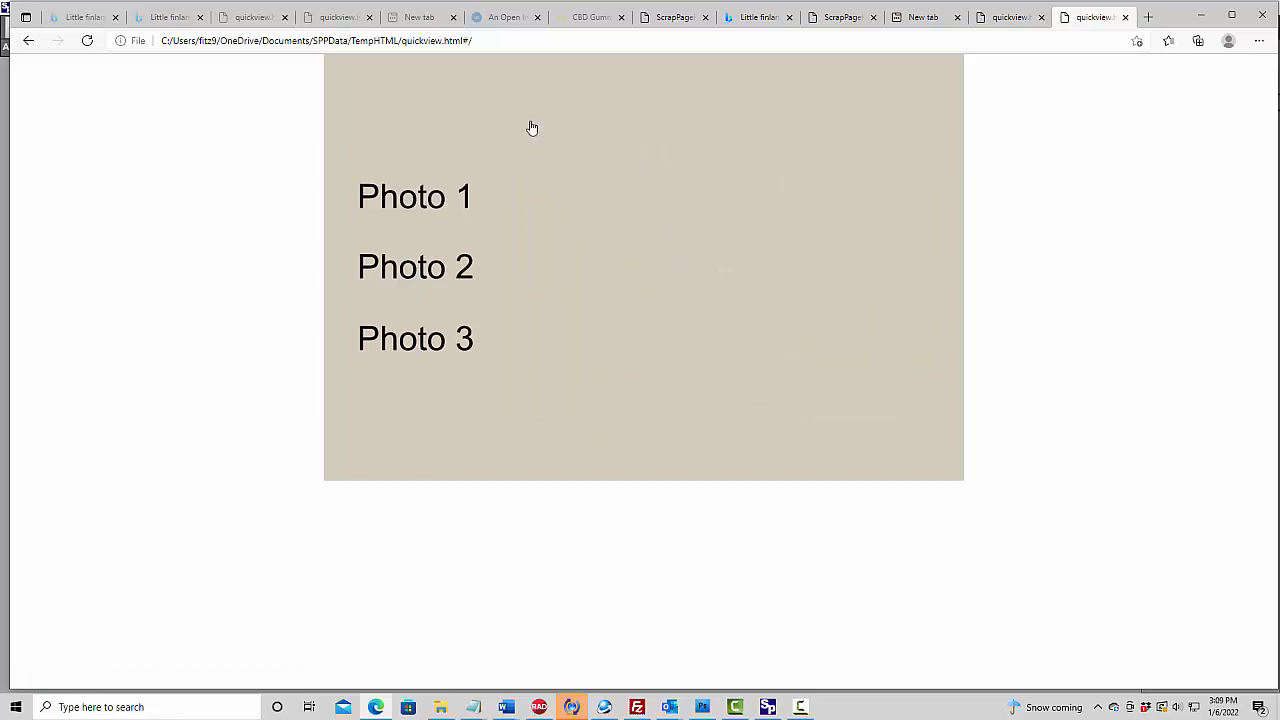
Recheck the preview by reopening Photo 1, closing it, cycling through the other photos, closing again and showing Photo 1.
{"action": "left_click", "coordinate": [431, 200]}
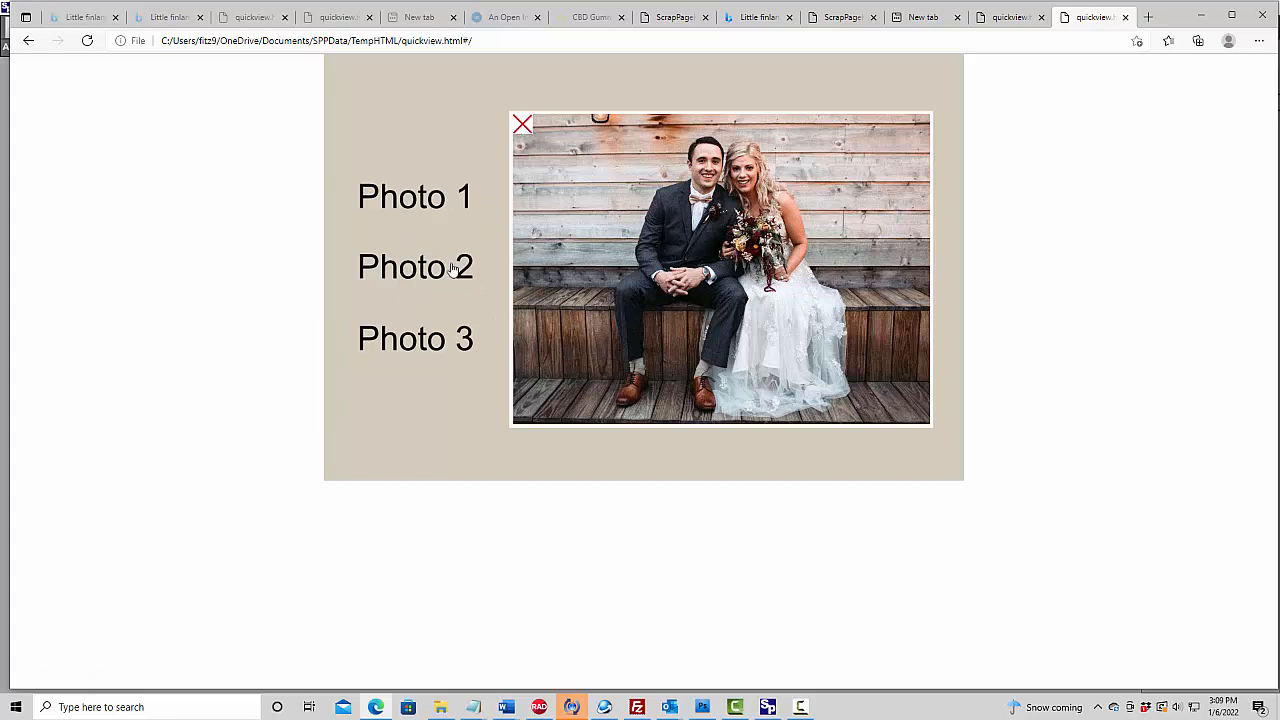
{"action": "left_click", "coordinate": [528, 127]}
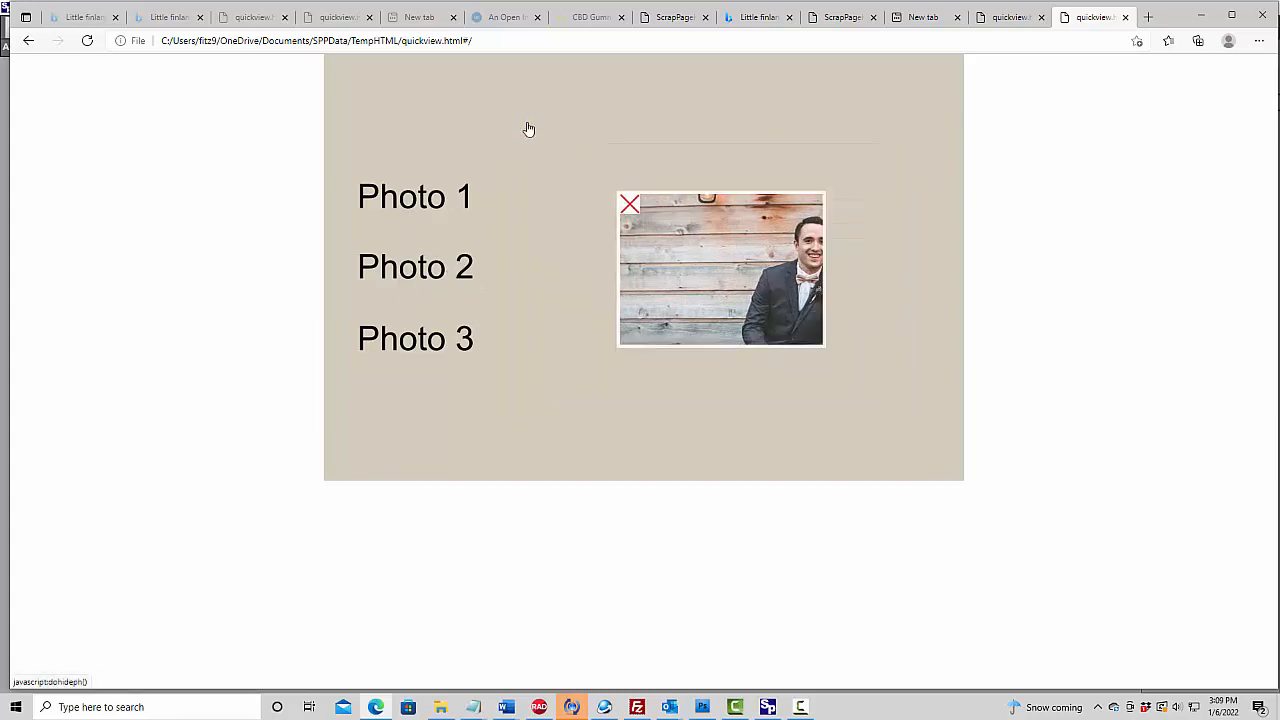
{"action": "left_click", "coordinate": [434, 349]}
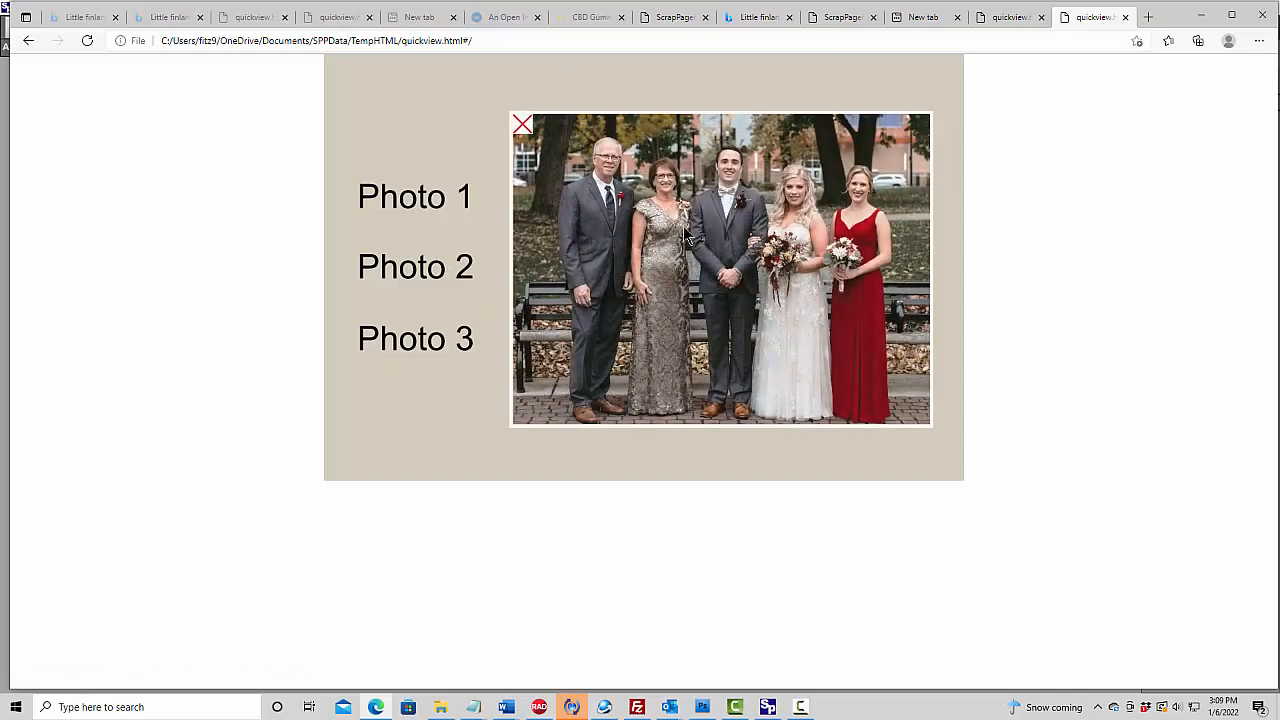
{"action": "left_click", "coordinate": [432, 198]}
{"action": "left_click", "coordinate": [426, 265]}
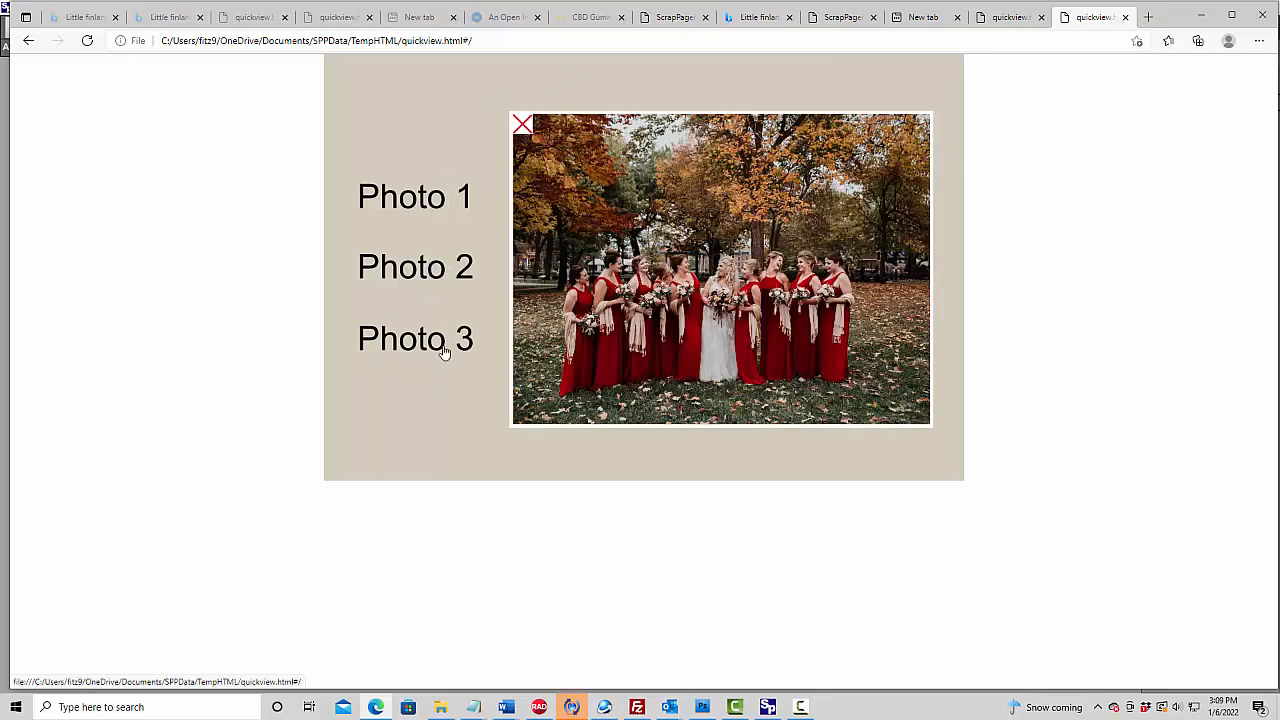
{"action": "left_click", "coordinate": [445, 342]}
{"action": "left_click", "coordinate": [522, 126]}
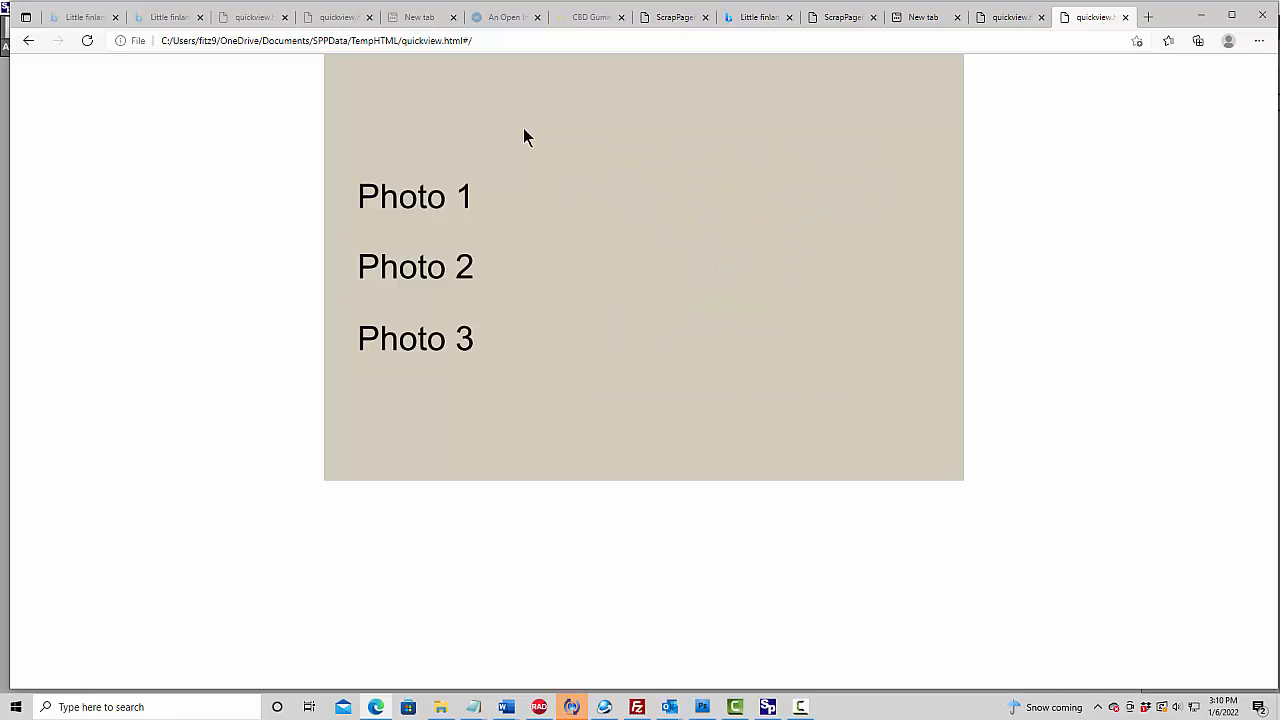
{"action": "left_click", "coordinate": [422, 196]}
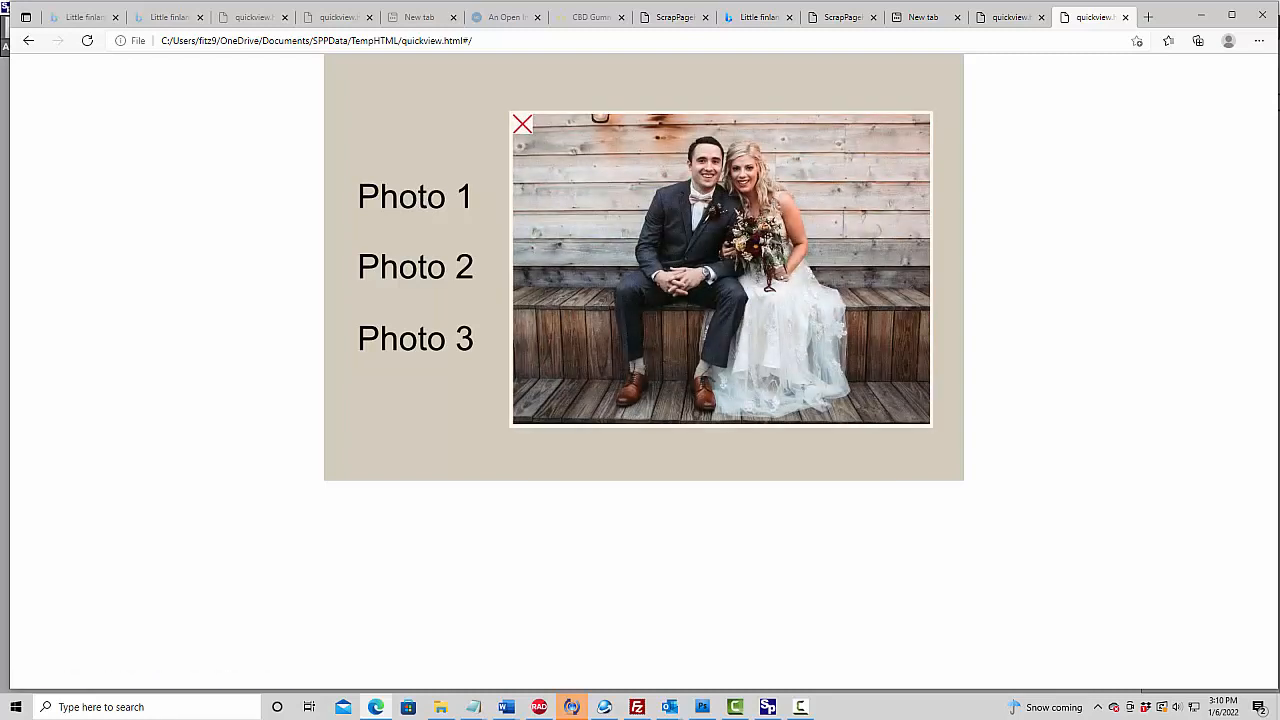